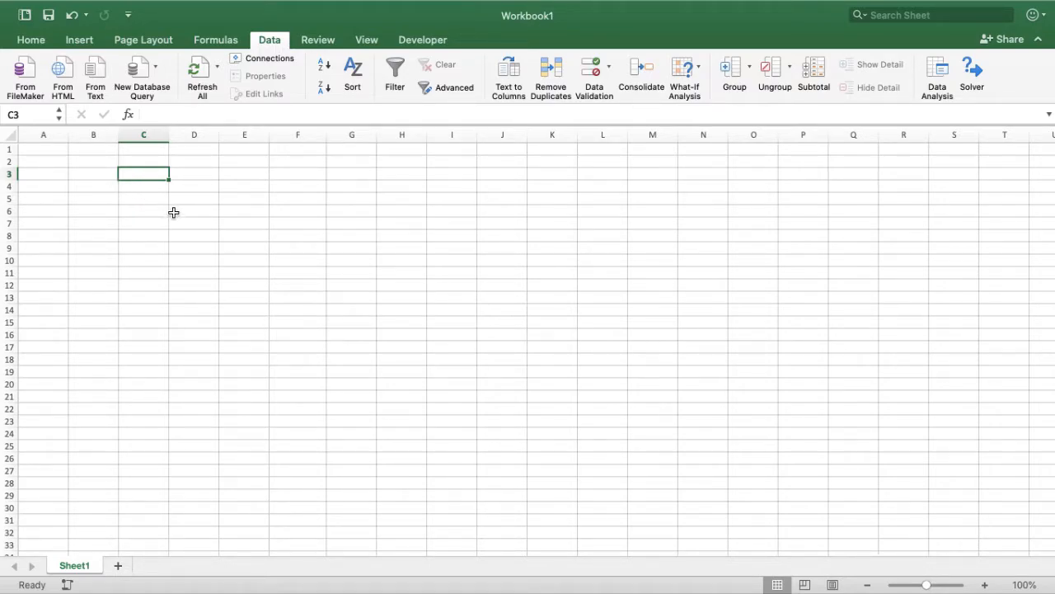
# - Enter the column headers "X" in cell C3 and "Y1 = 3X + 2" in cell D3
pyautogui.write('X')
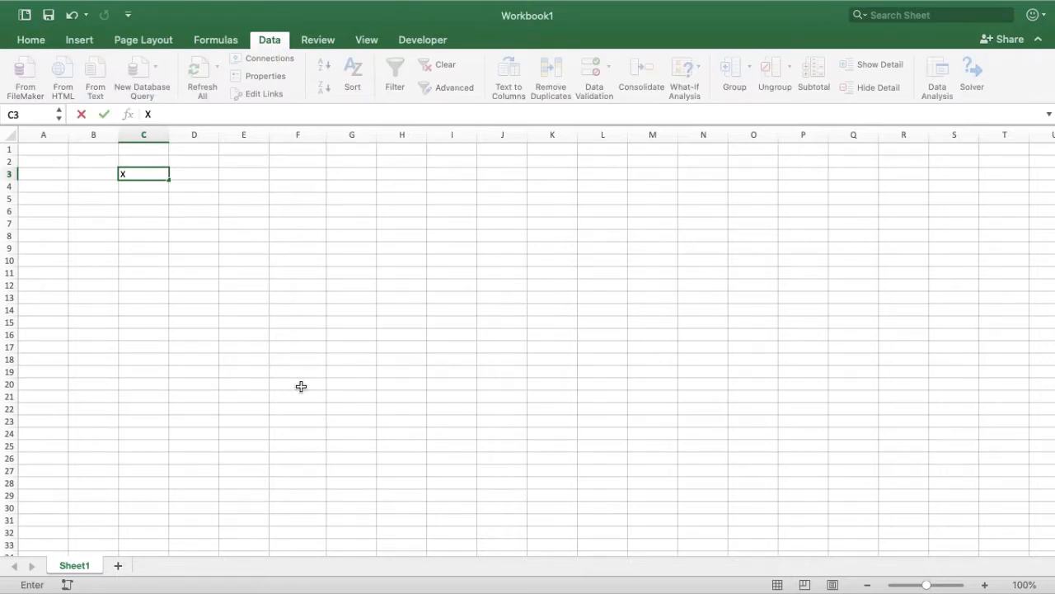
pyautogui.press('Tab')
pyautogui.write('Y = 3X')
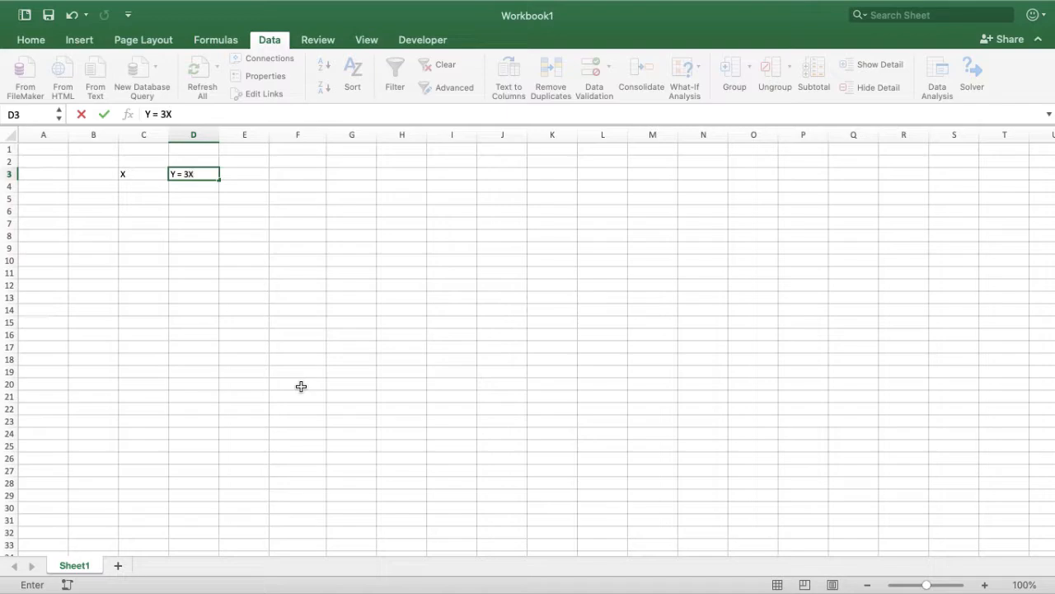
pyautogui.write(' + 2')
pyautogui.press('Tab')
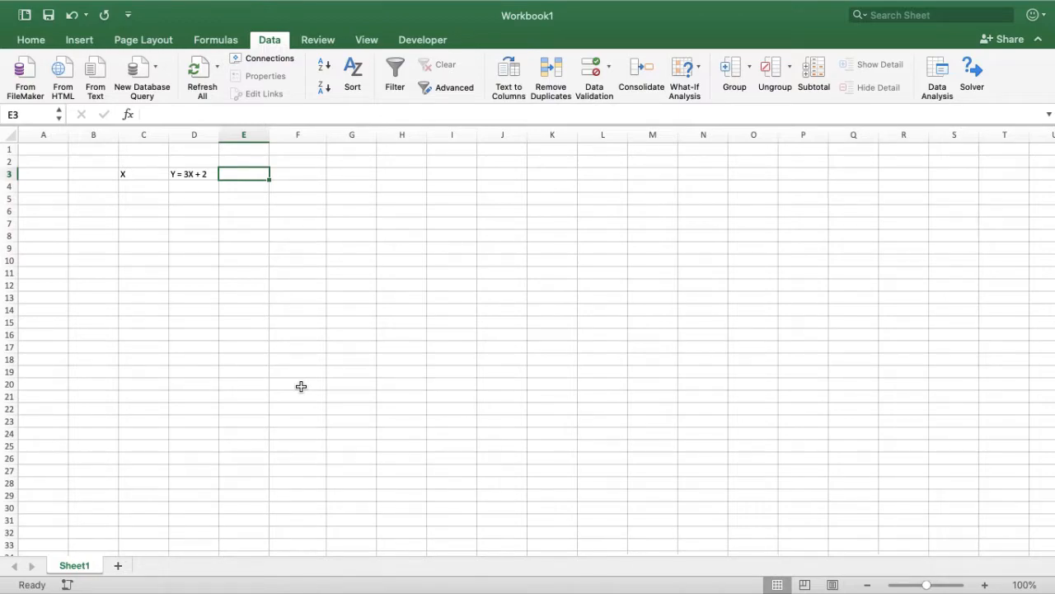
pyautogui.press('Left')
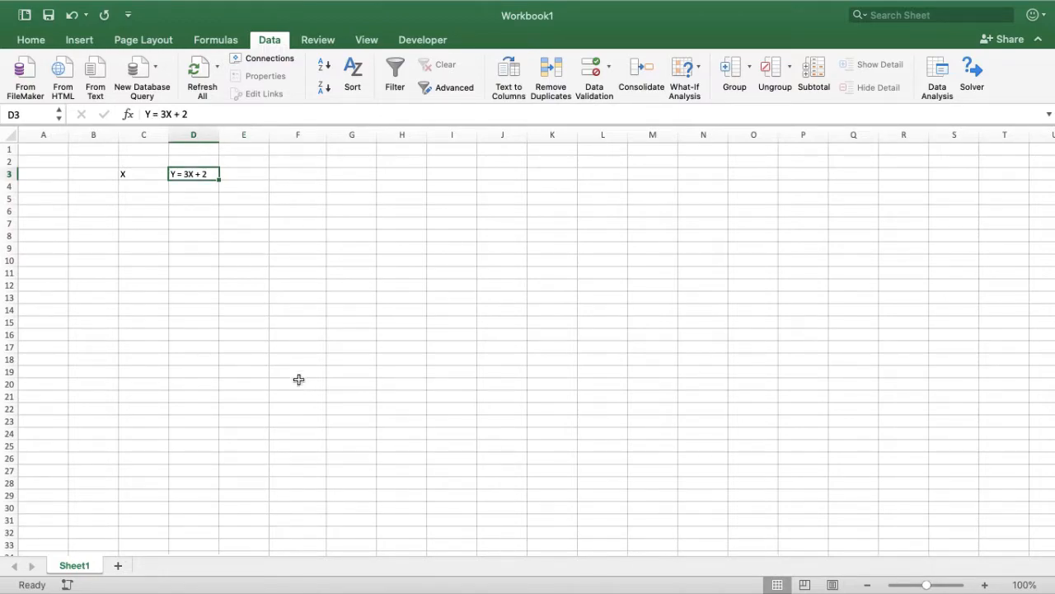
pyautogui.click(150, 114)
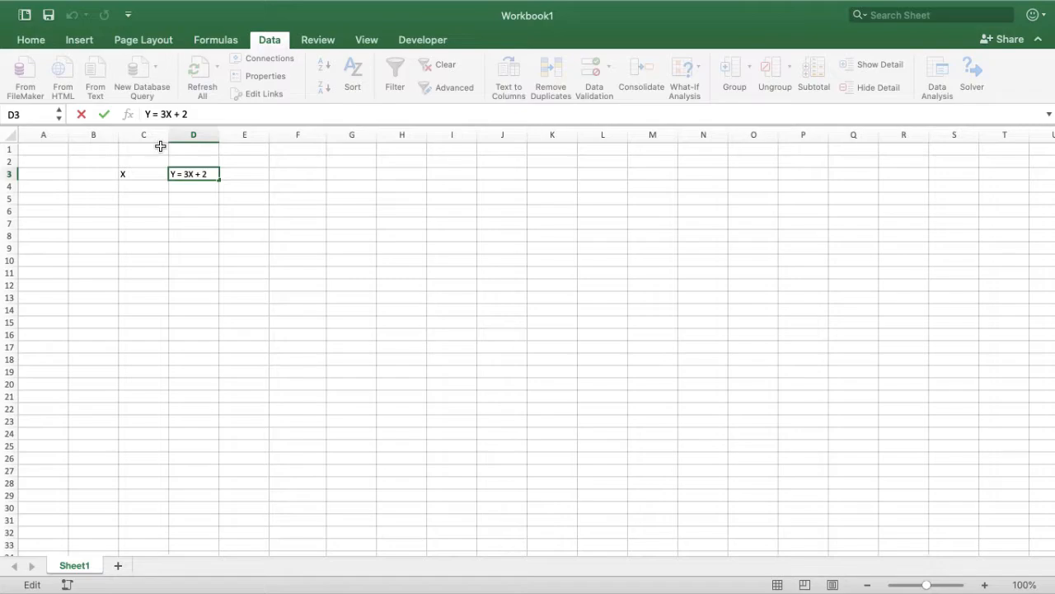
pyautogui.write('1')
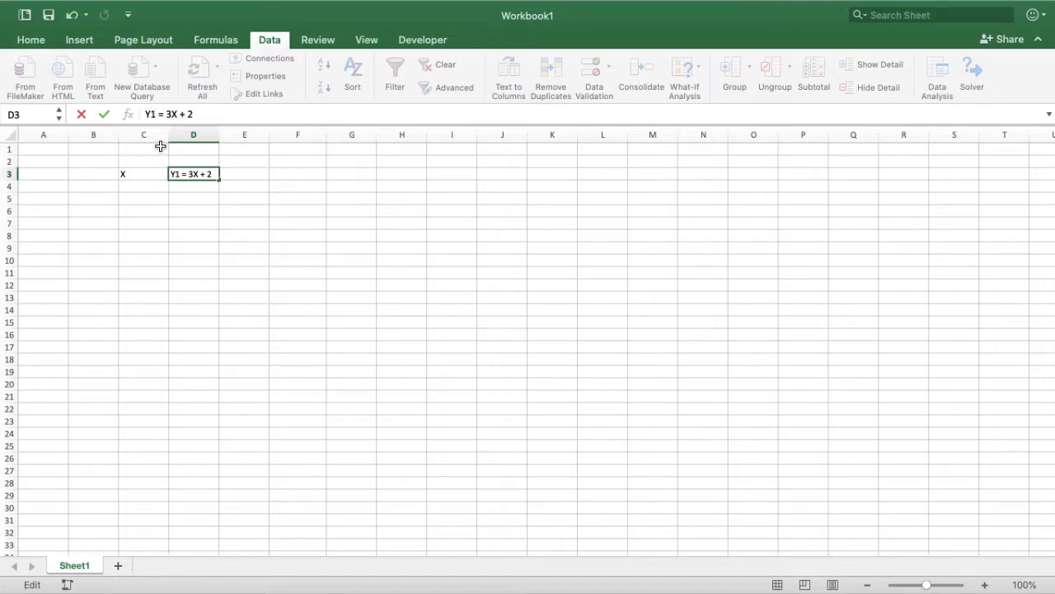
# - Enter the header "Y2 = -2*x^2 - 8" in cell E3
pyautogui.click(238, 174)
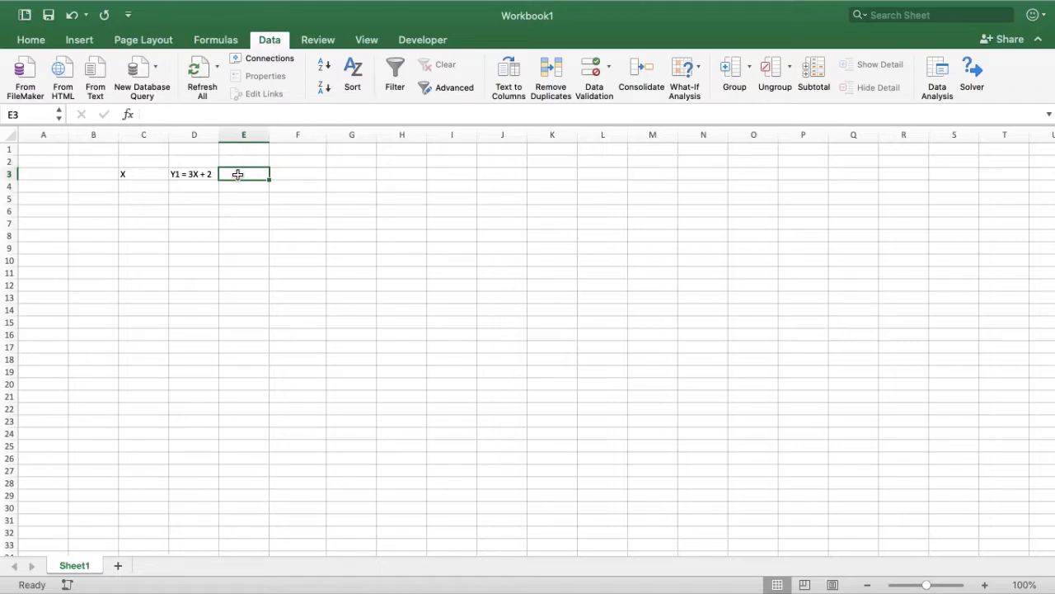
pyautogui.write('y2')
pyautogui.press('BackSpace')
pyautogui.press('BackSpace')
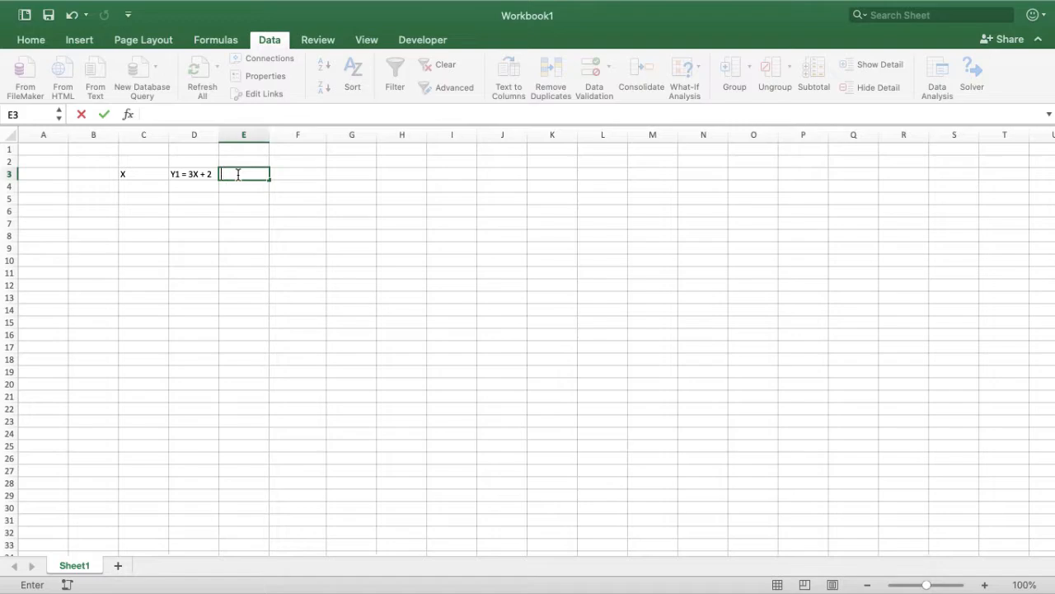
pyautogui.write('Y2 = -2*x^2')
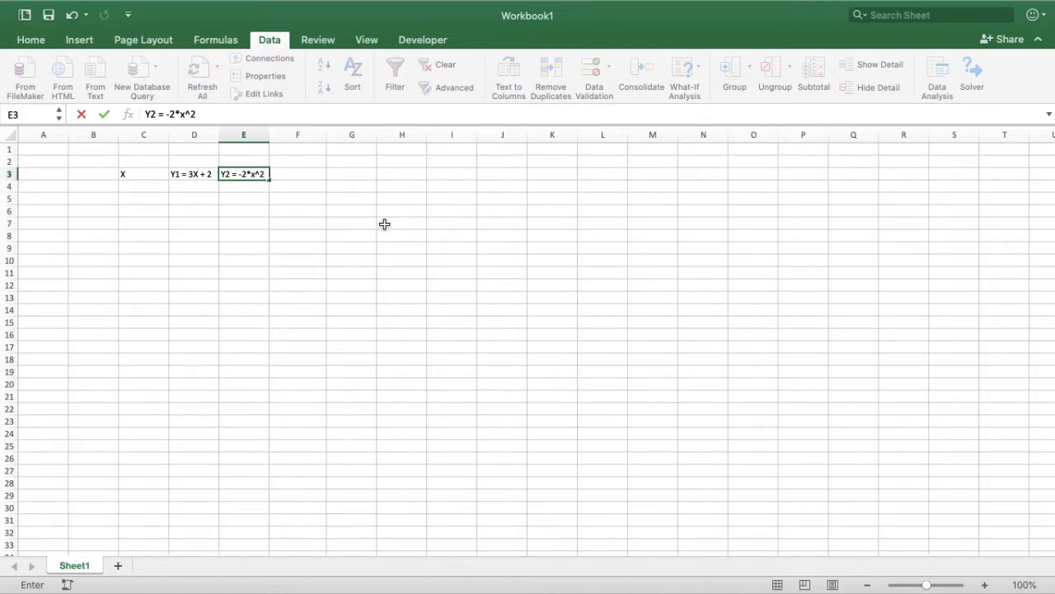
pyautogui.write(' -8')
pyautogui.press('BackSpace')
pyautogui.write('8')
pyautogui.press('Return')
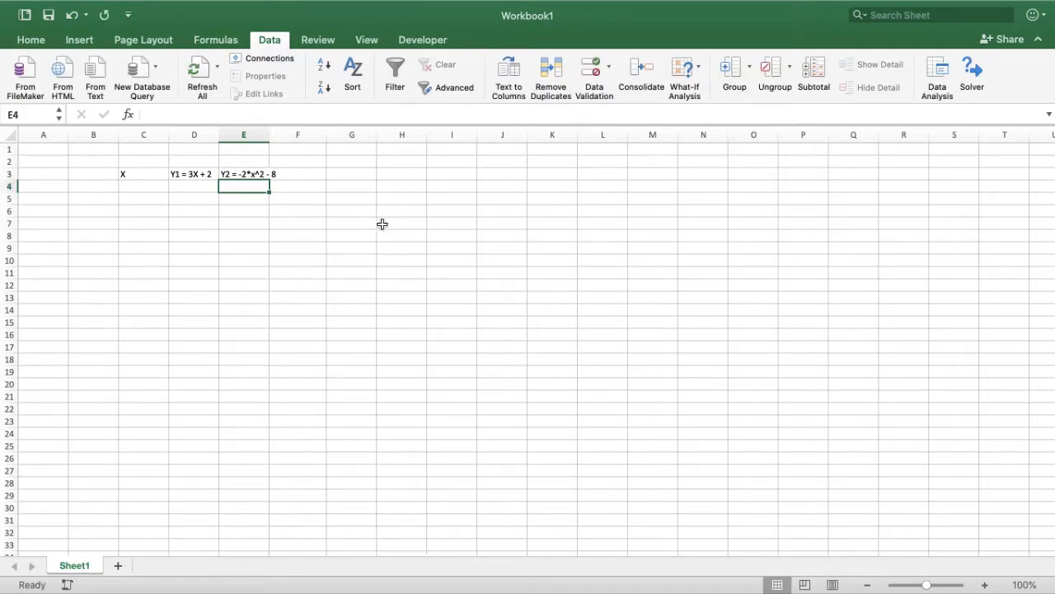
# - Fill C5:C15 with the X values from -5 to 5 in steps of 1, starting from -5 and -4
pyautogui.click(149, 200)
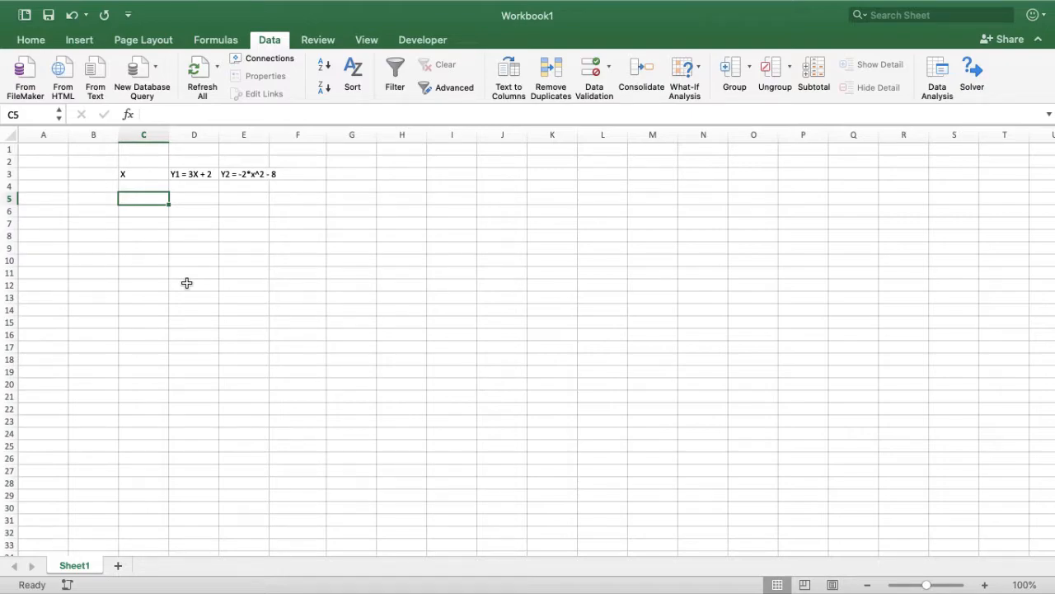
pyautogui.write('-5')
pyautogui.press('Return')
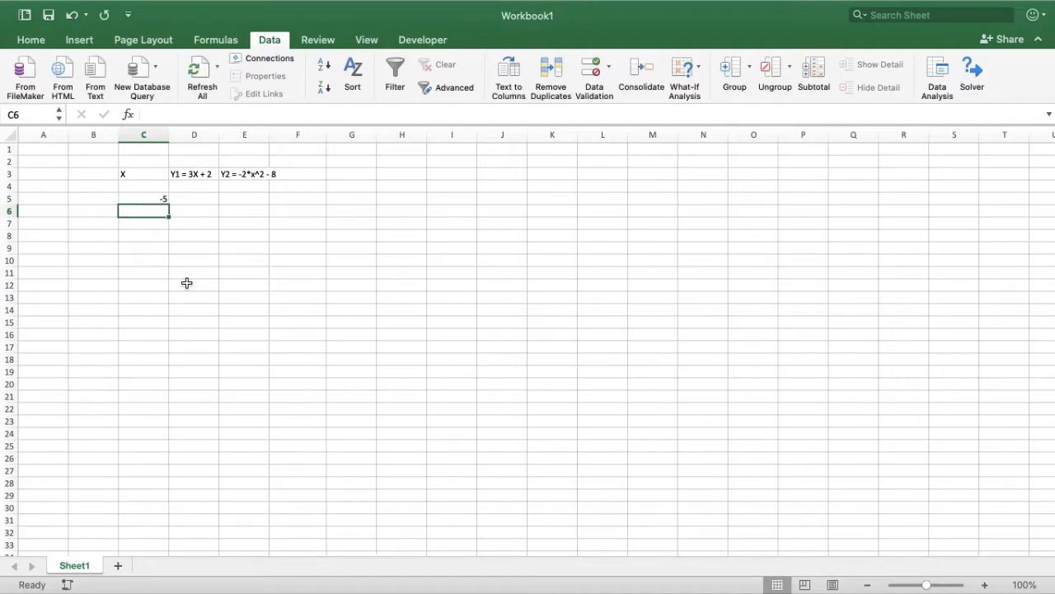
pyautogui.write('-4')
pyautogui.press('Return')
pyautogui.click(152, 202)
pyautogui.moveTo(152, 202); pyautogui.dragTo(171, 324)
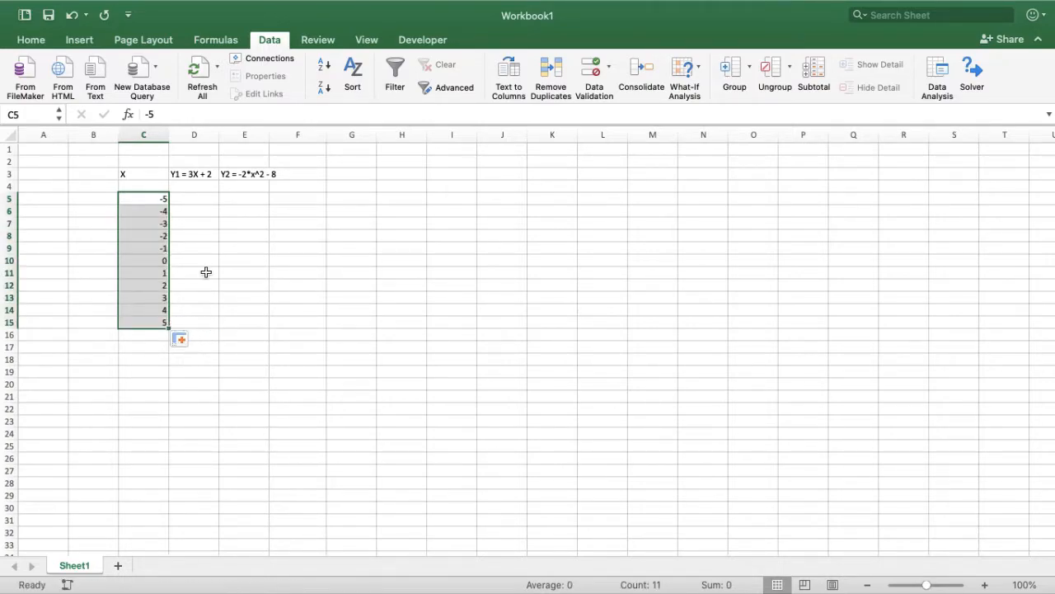
# - Enter the formula =3*C5+2 in cell D5 and fill it down to D15
pyautogui.click(200, 195)
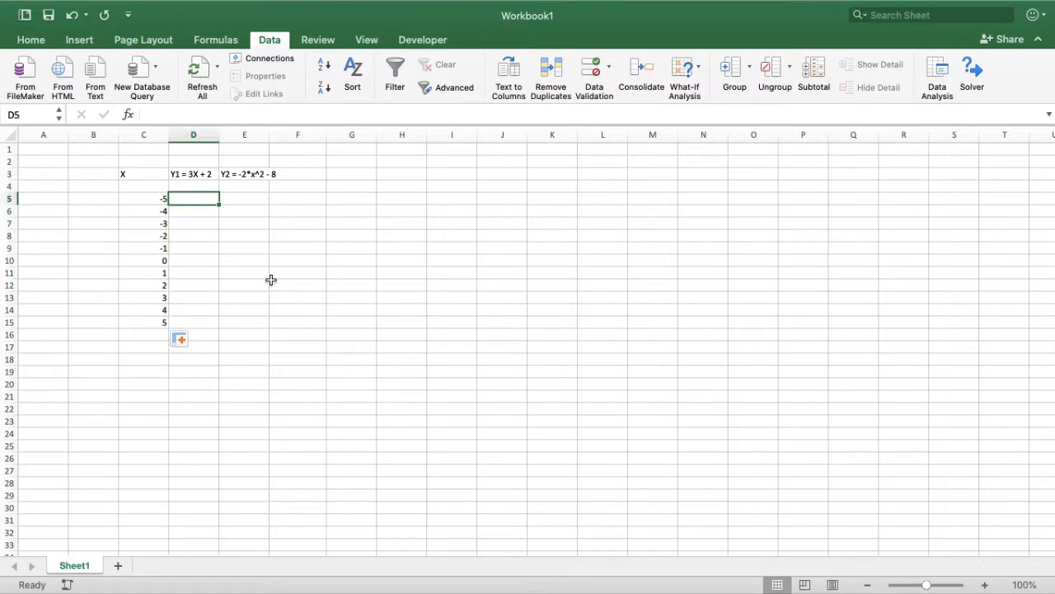
pyautogui.write('=')
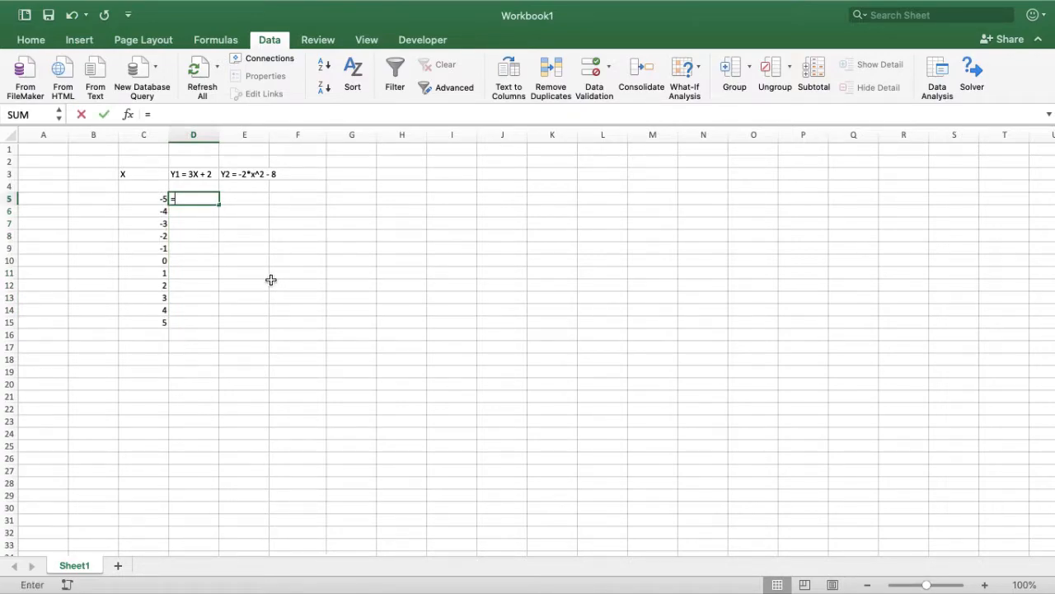
pyautogui.write('3*')
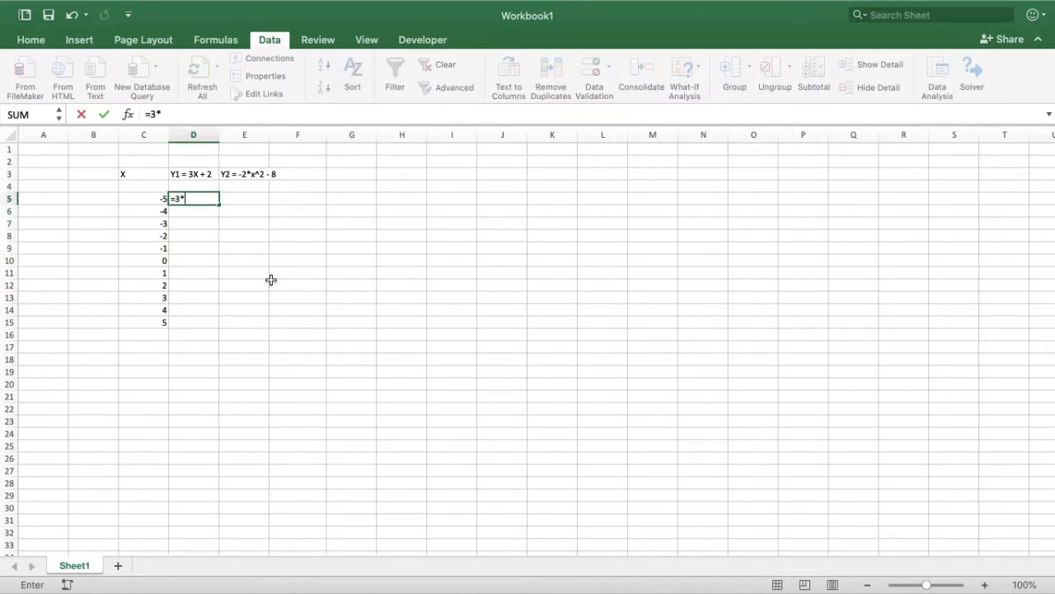
pyautogui.click(151, 199)
pyautogui.write('+2')
pyautogui.press('Return')
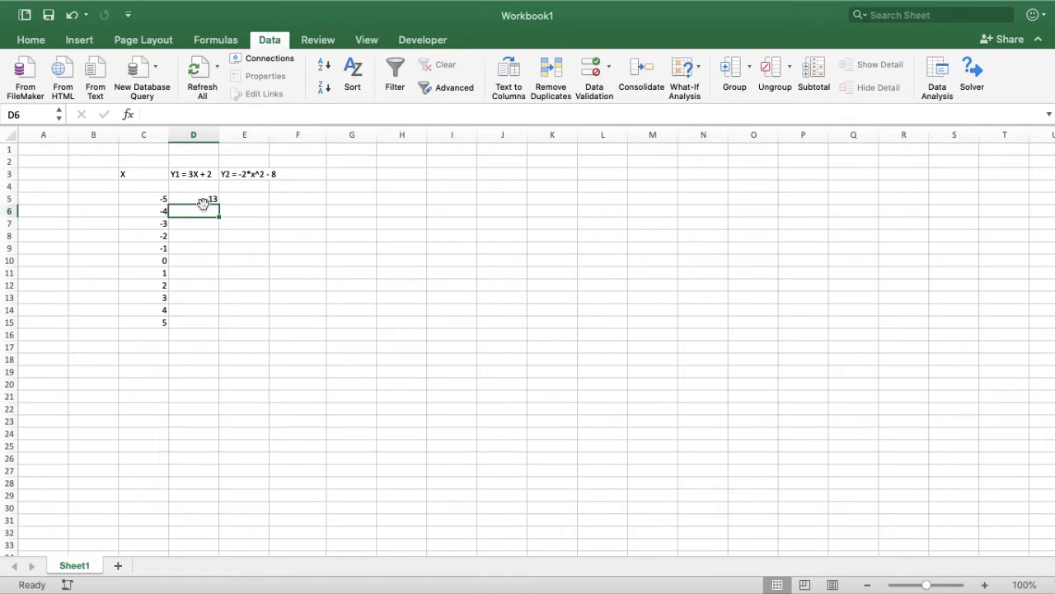
pyautogui.click(203, 201)
pyautogui.moveTo(219, 205); pyautogui.dragTo(216, 328)
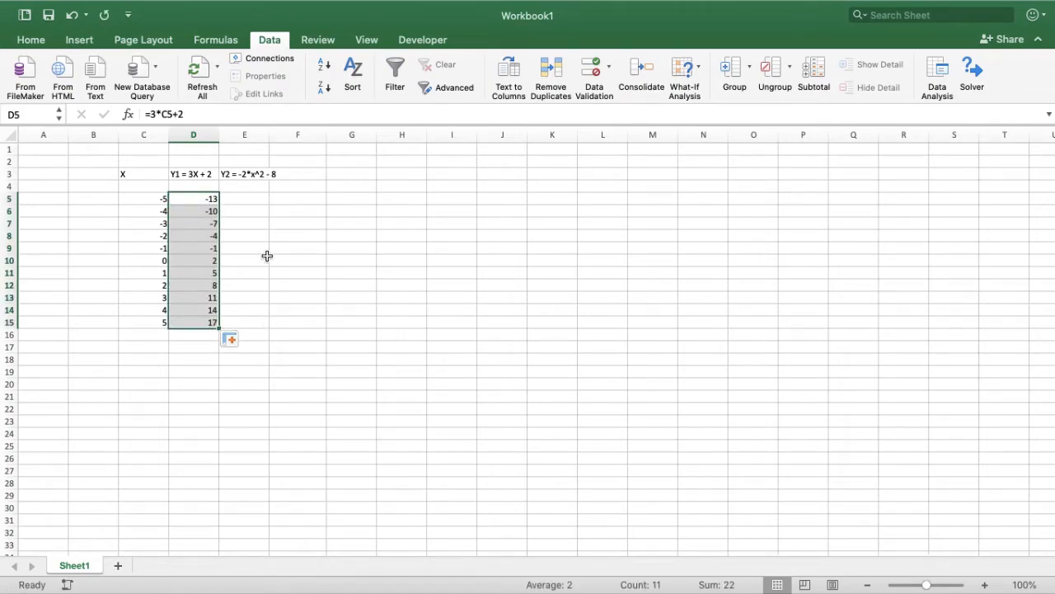
# - Enter the formula =-2*C5^2 - 8 in cell E5 and fill it down to E15
pyautogui.click(244, 198)
pyautogui.write('=')
pyautogui.write('-2')
pyautogui.write('*')
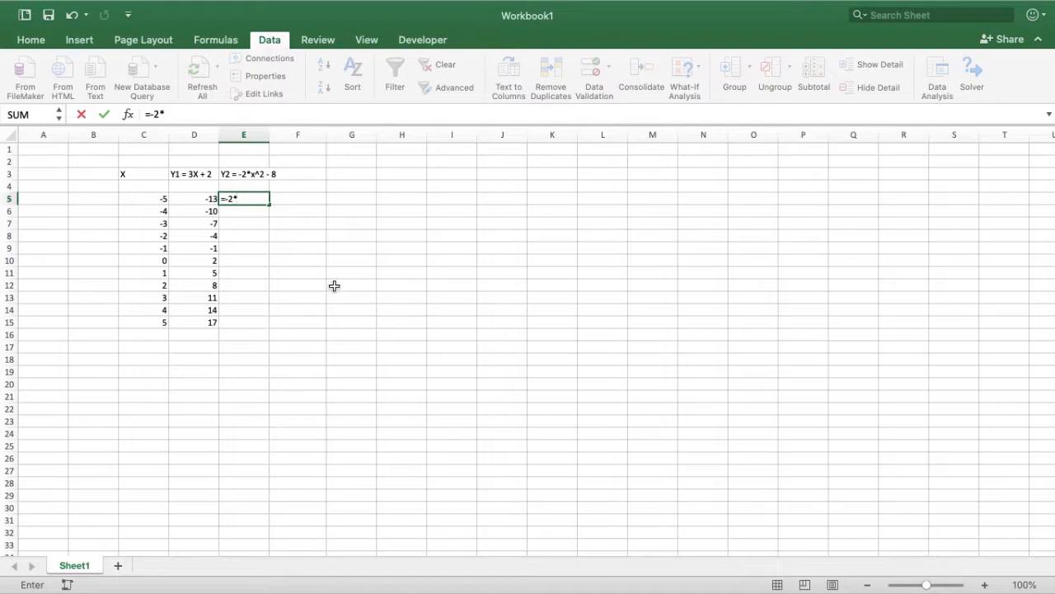
pyautogui.click(154, 199)
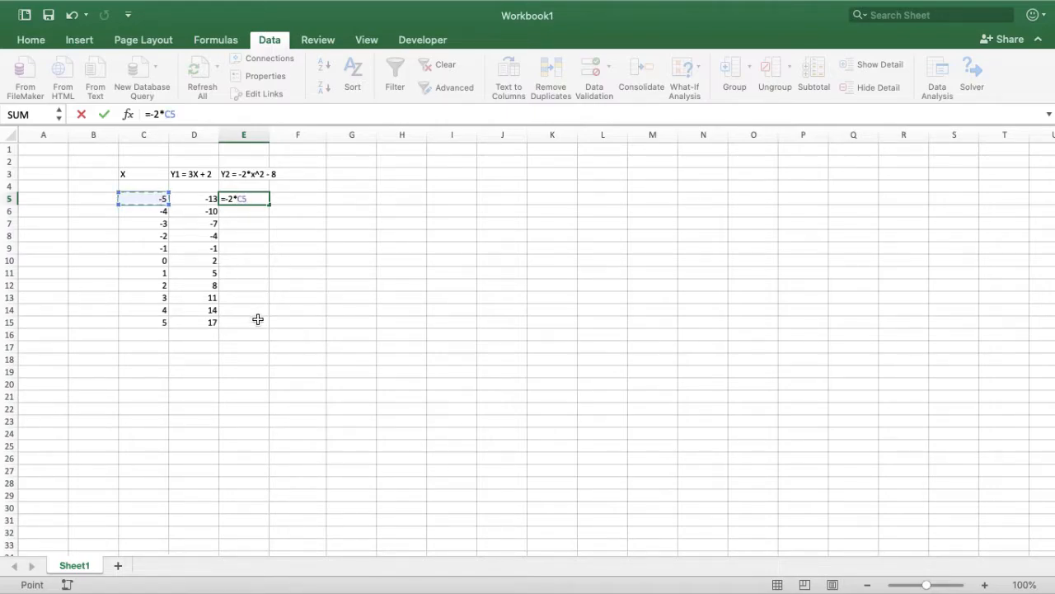
pyautogui.write('^2 - 8')
pyautogui.press('Return')
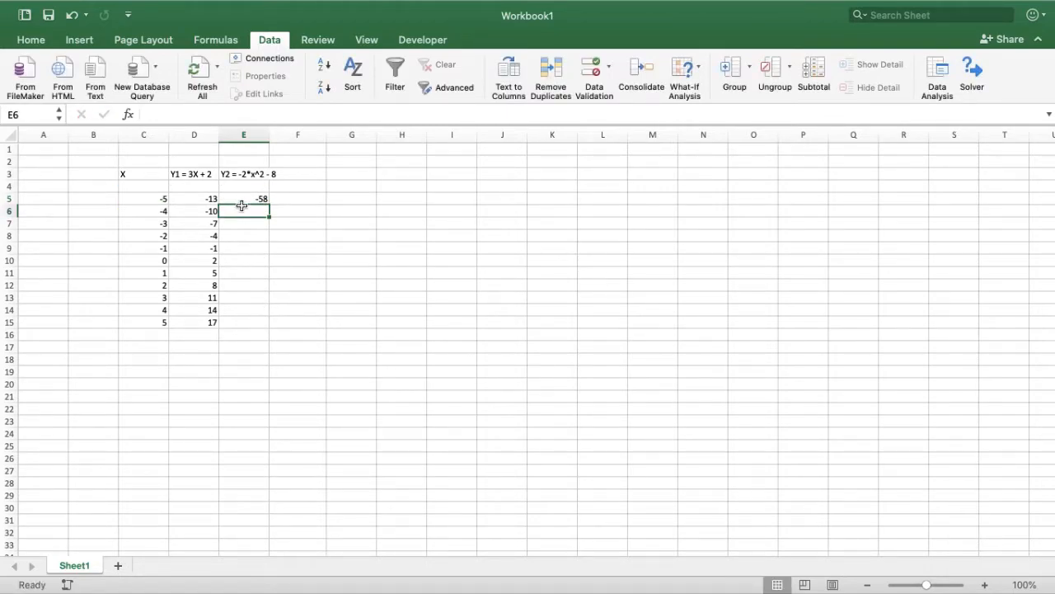
pyautogui.click(244, 200)
pyautogui.moveTo(269, 203); pyautogui.dragTo(267, 327)
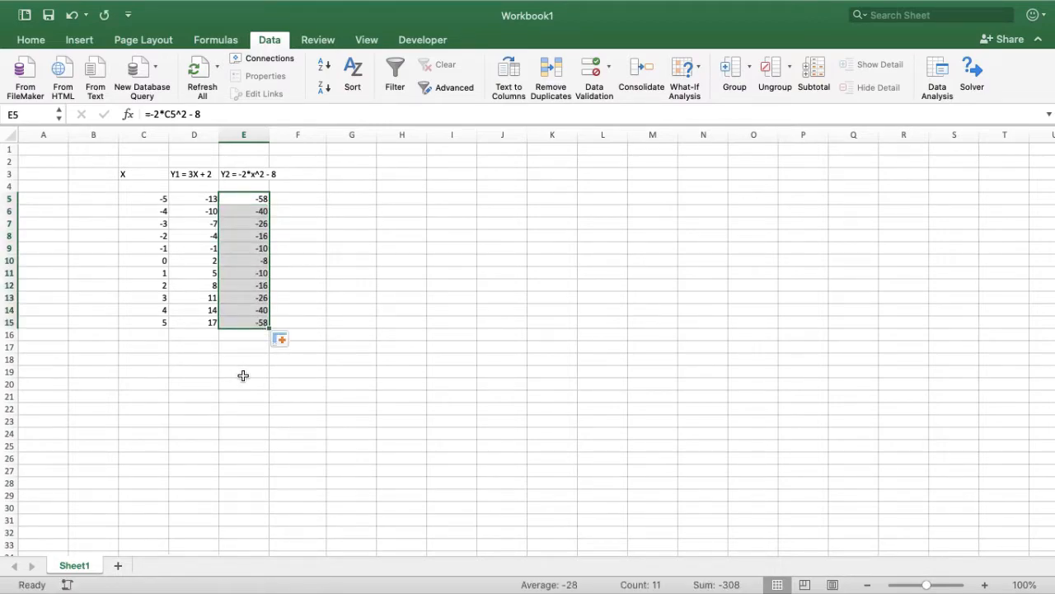
pyautogui.click(308, 265)
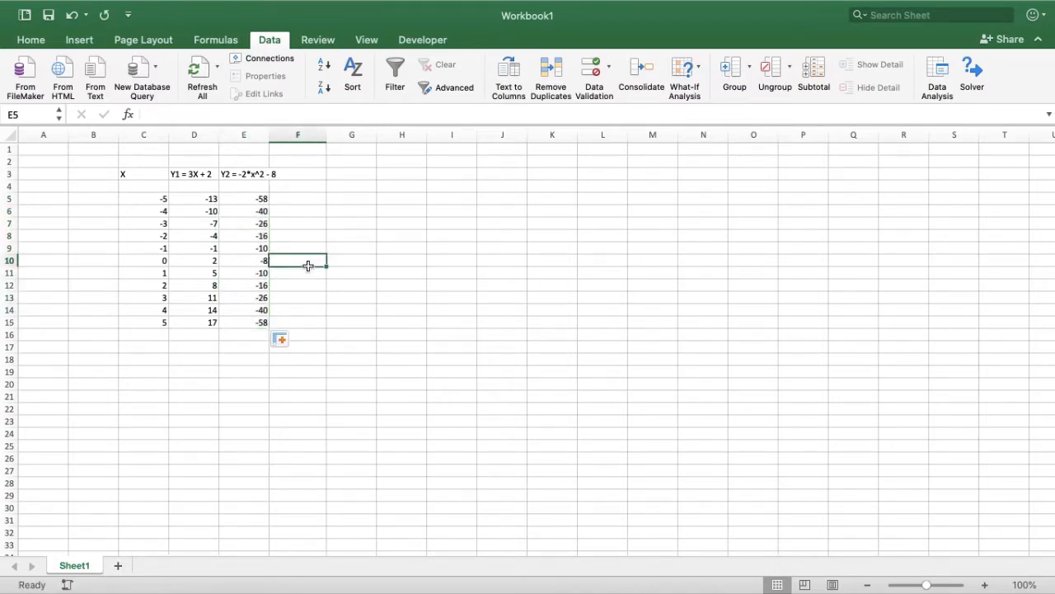
pyautogui.click(337, 335)
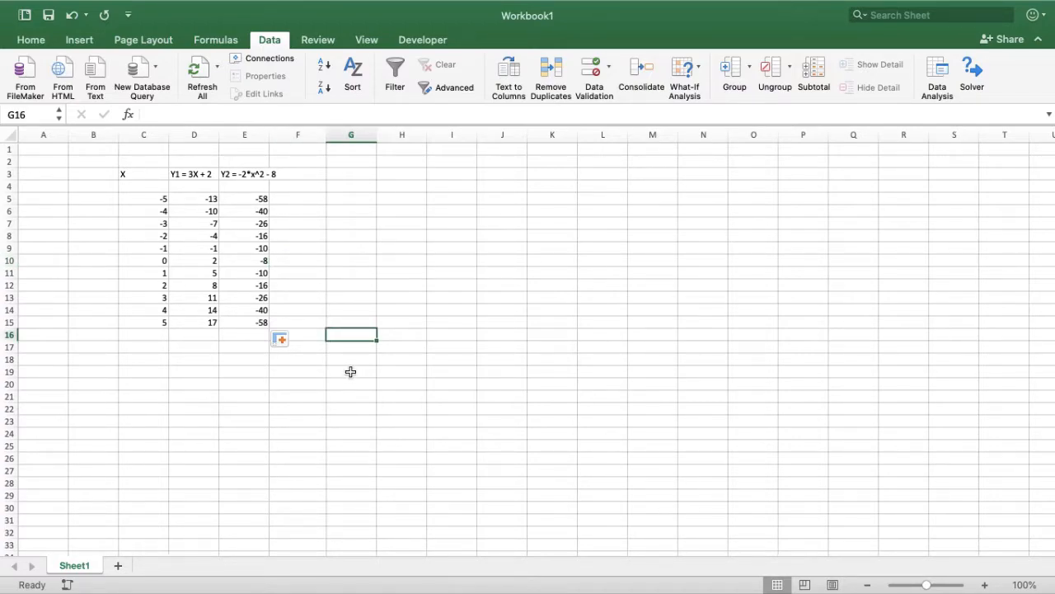
# - Insert a Scatter chart of the data in C5:E15 and place it beside the table, around columns H to M
pyautogui.moveTo(146, 195); pyautogui.dragTo(249, 323)
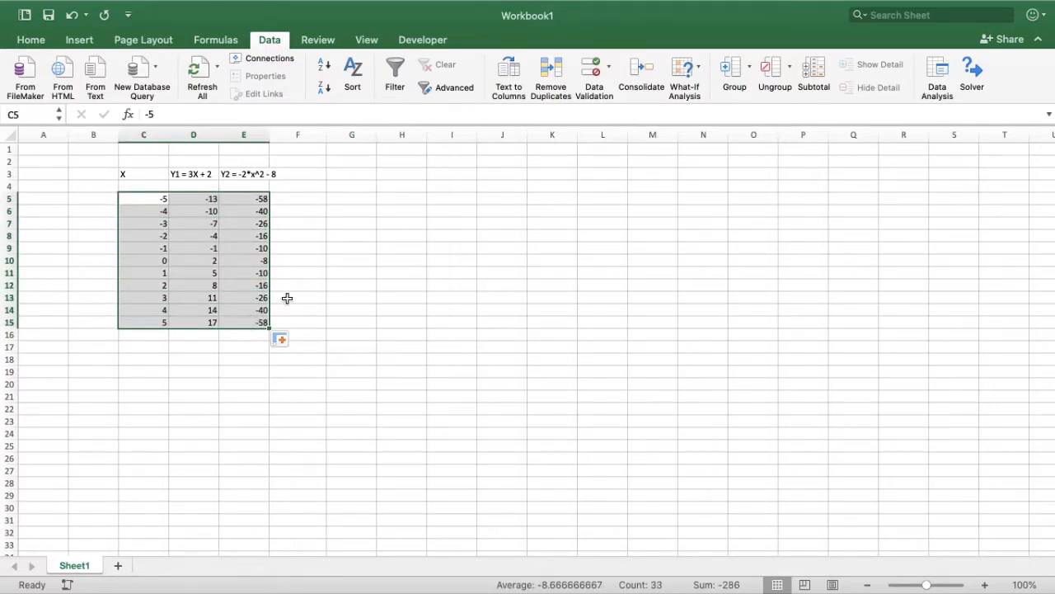
pyautogui.click(79, 41)
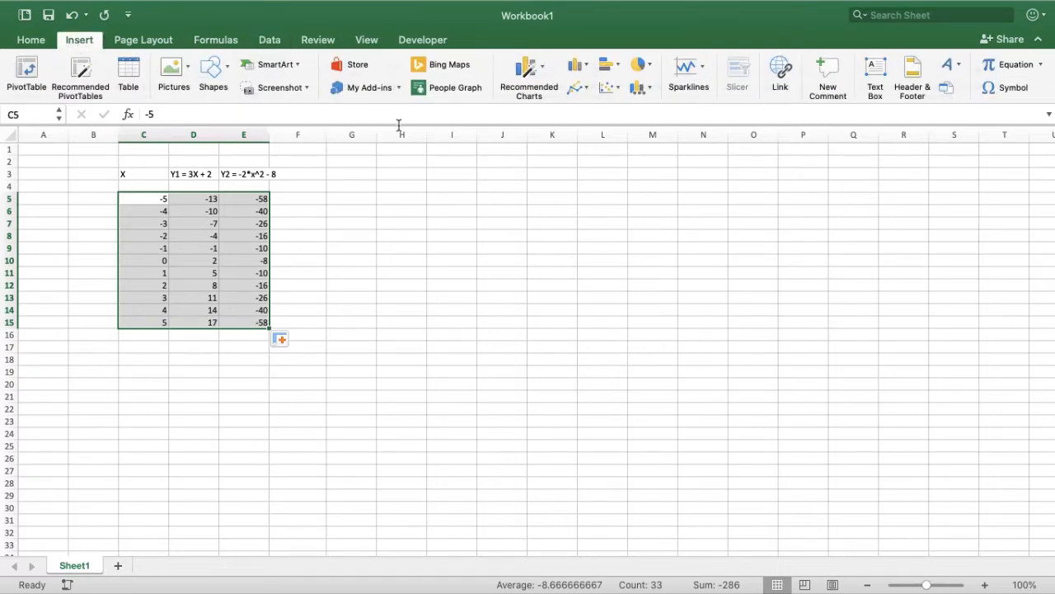
pyautogui.click(603, 93)
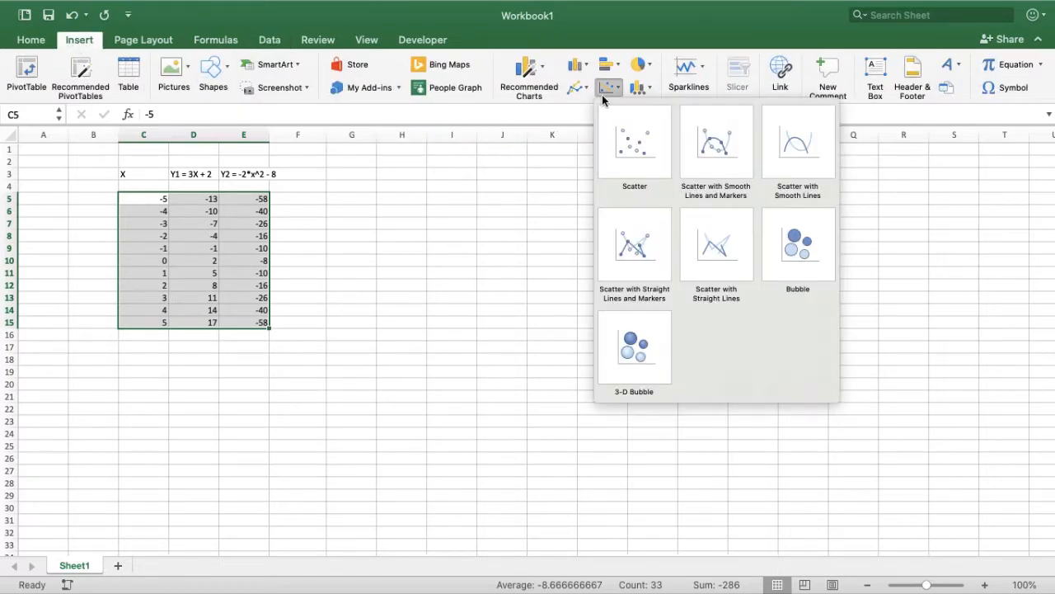
pyautogui.click(640, 149)
pyautogui.moveTo(517, 275); pyautogui.dragTo(507, 214)
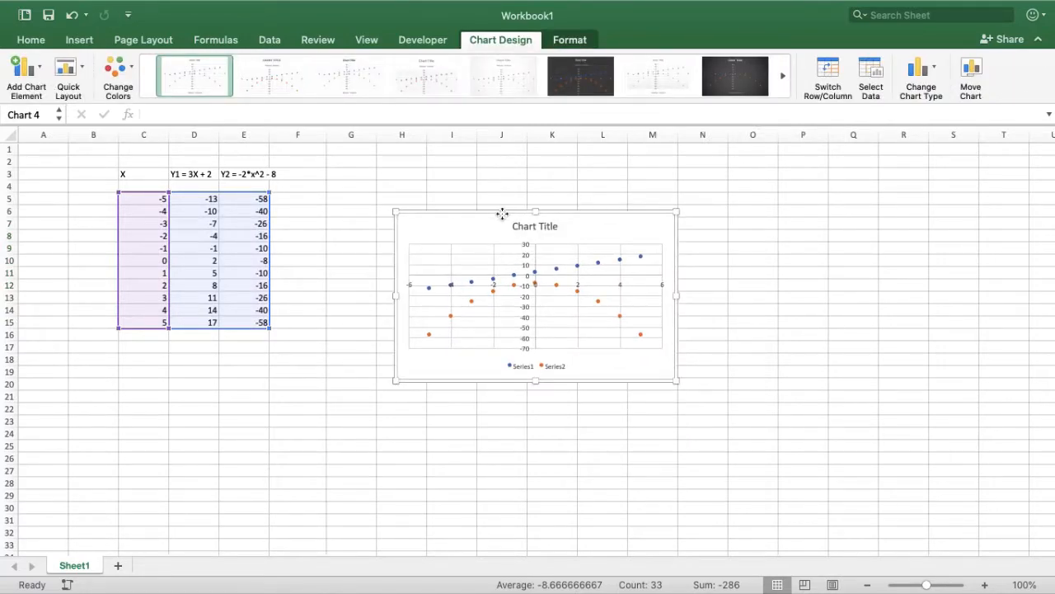
# - Format the chart's Y1 series (Series1) with a solid line connecting its points
pyautogui.click(598, 266)
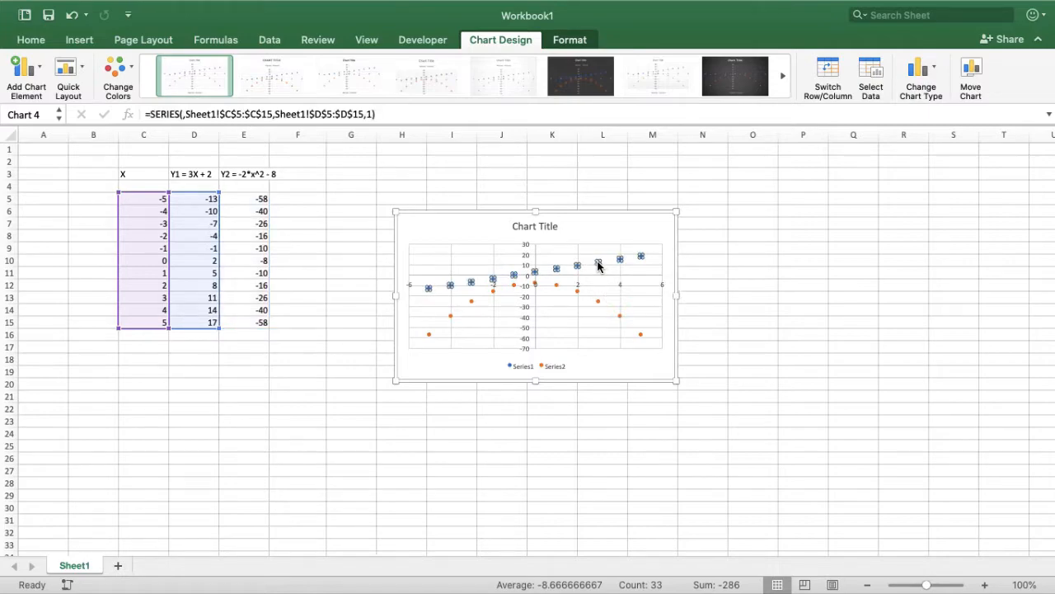
pyautogui.rightClick(599, 266)
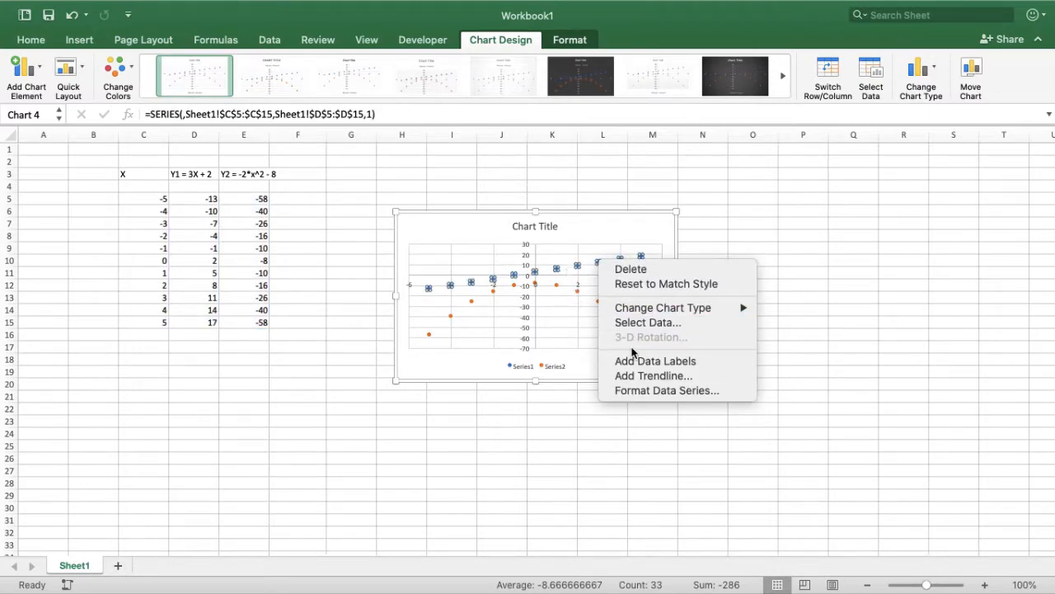
pyautogui.click(647, 391)
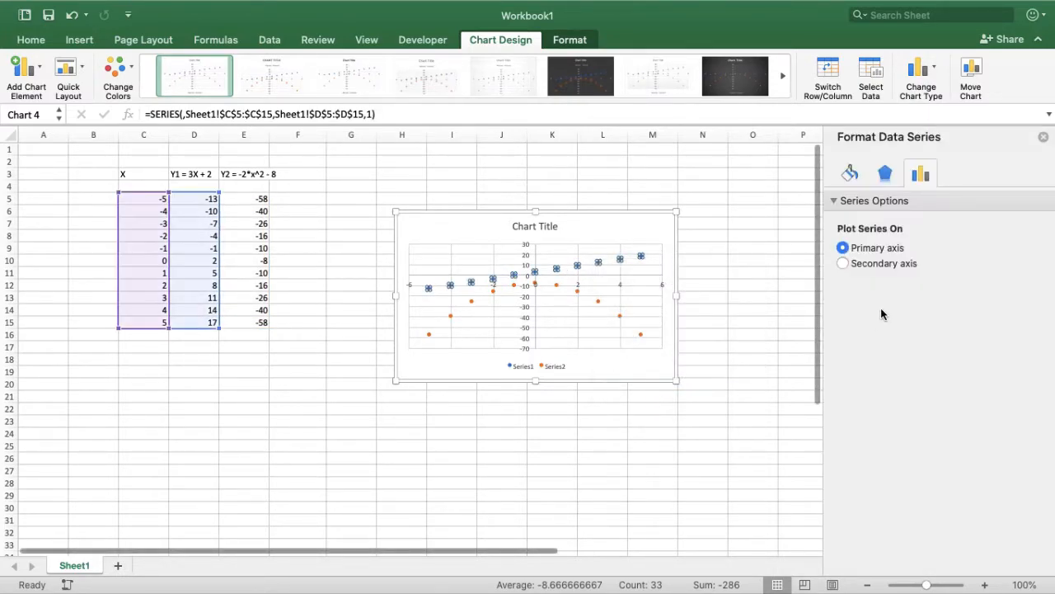
pyautogui.click(852, 172)
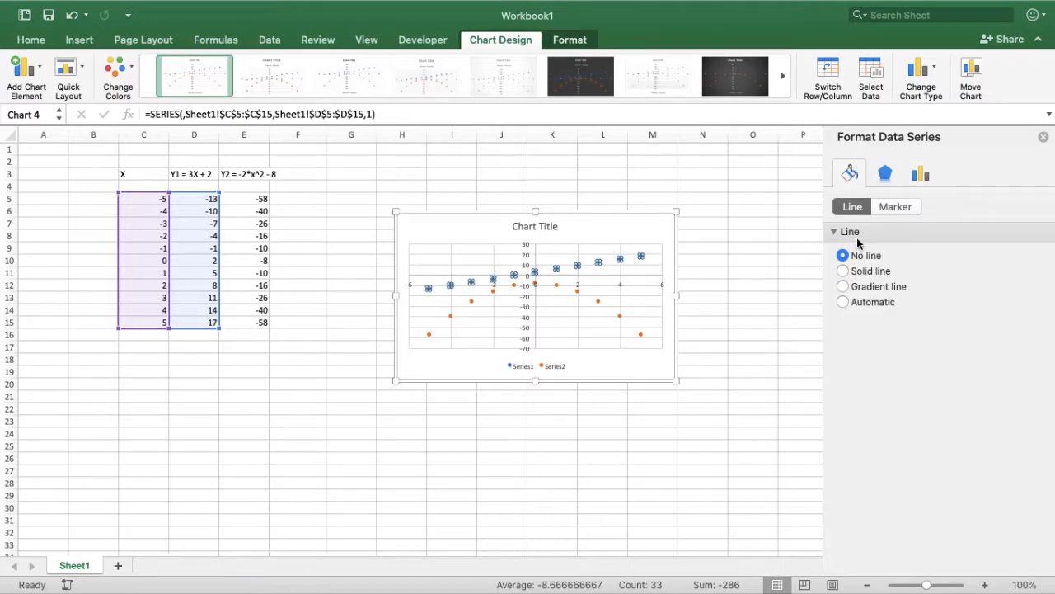
pyautogui.click(842, 271)
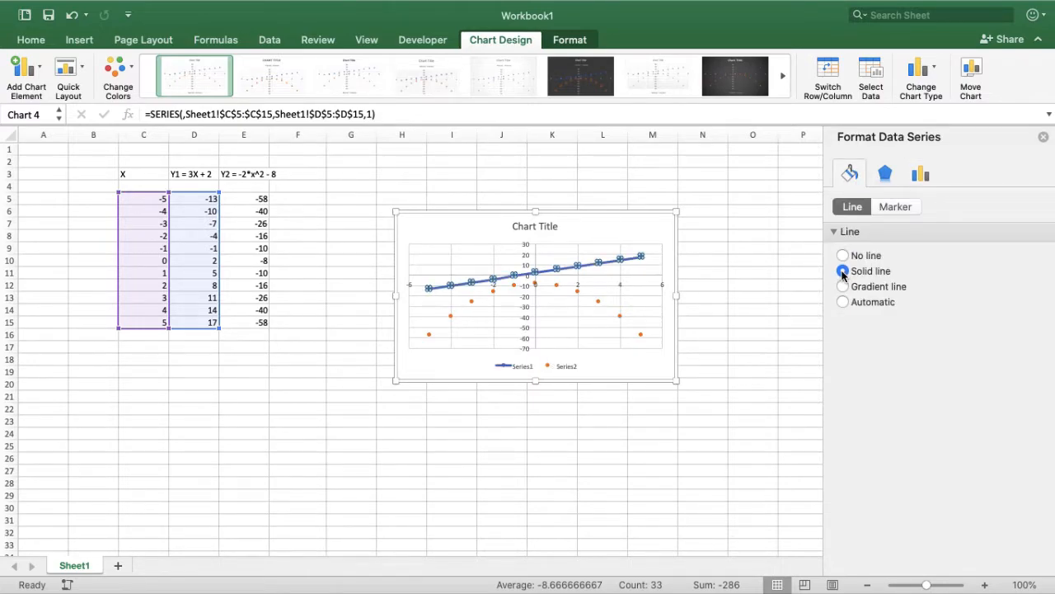
# - Format the chart's Y2 series (Series2) with a solid orange line connecting its points
pyautogui.click(598, 301)
pyautogui.rightClick(598, 304)
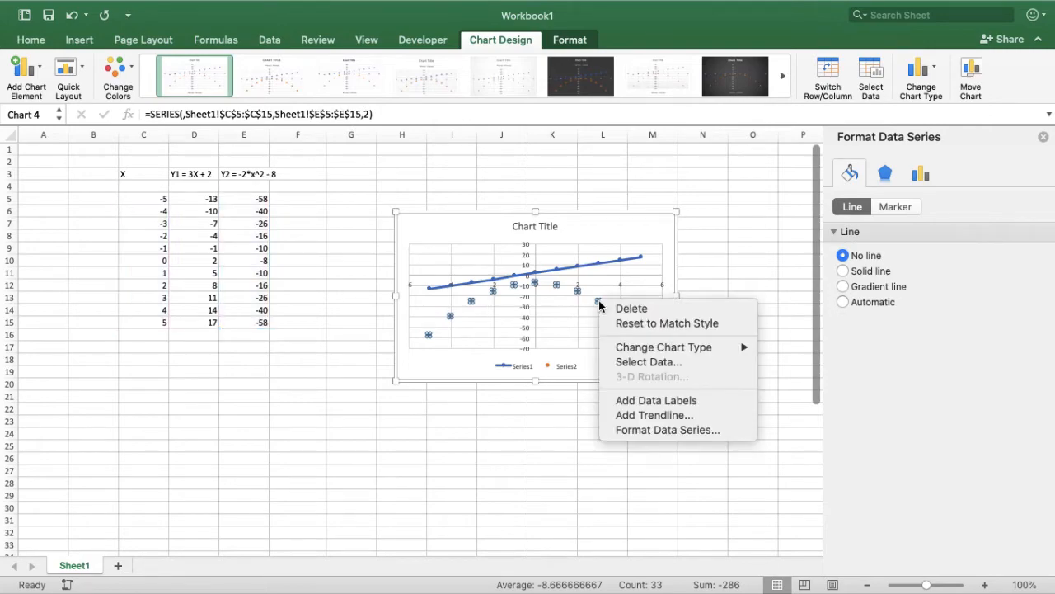
pyautogui.click(843, 271)
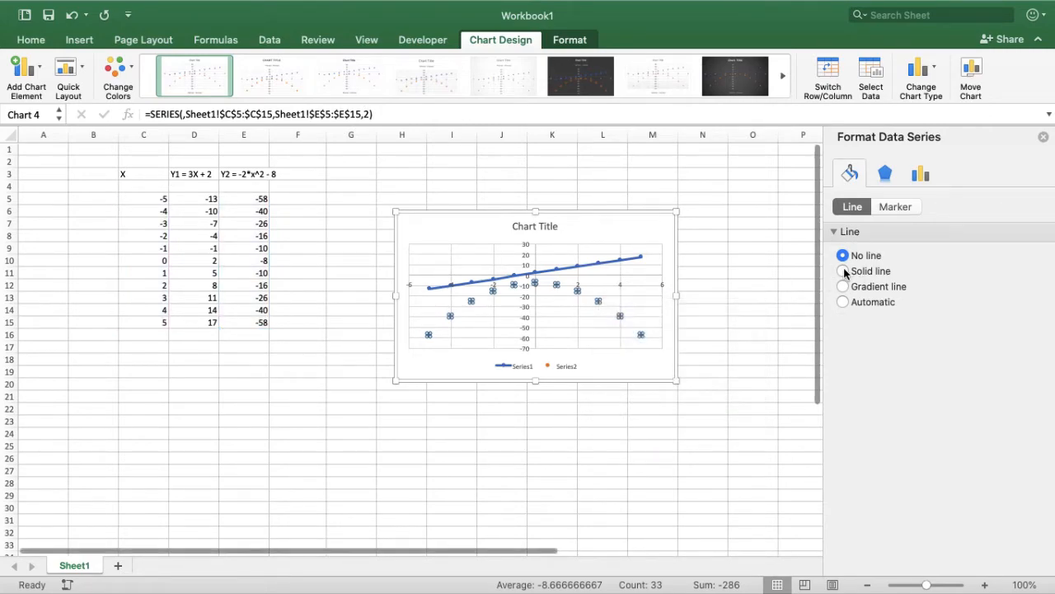
pyautogui.click(843, 271)
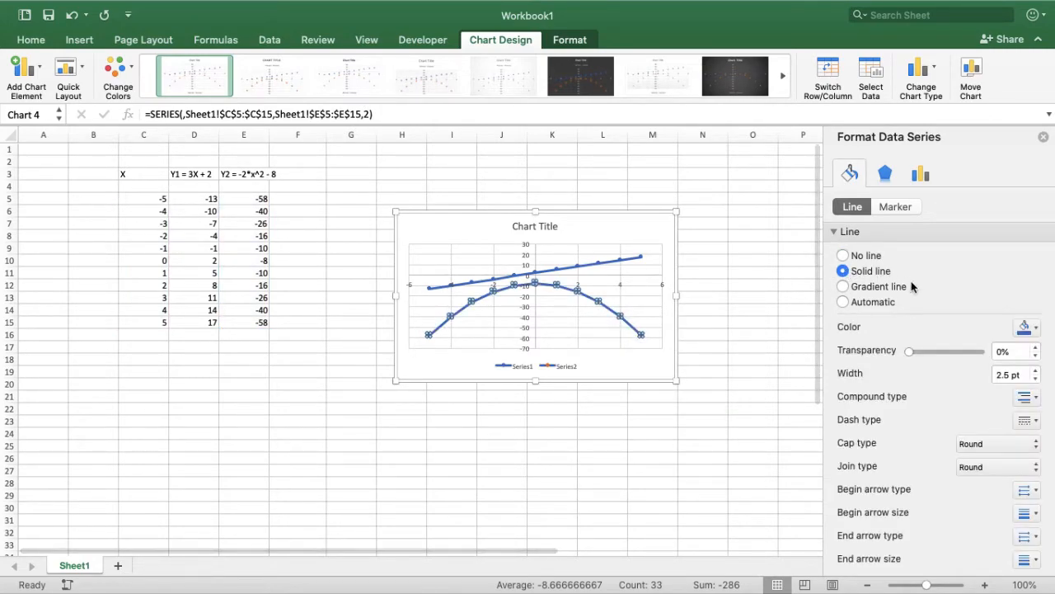
pyautogui.click(1032, 328)
pyautogui.click(985, 370)
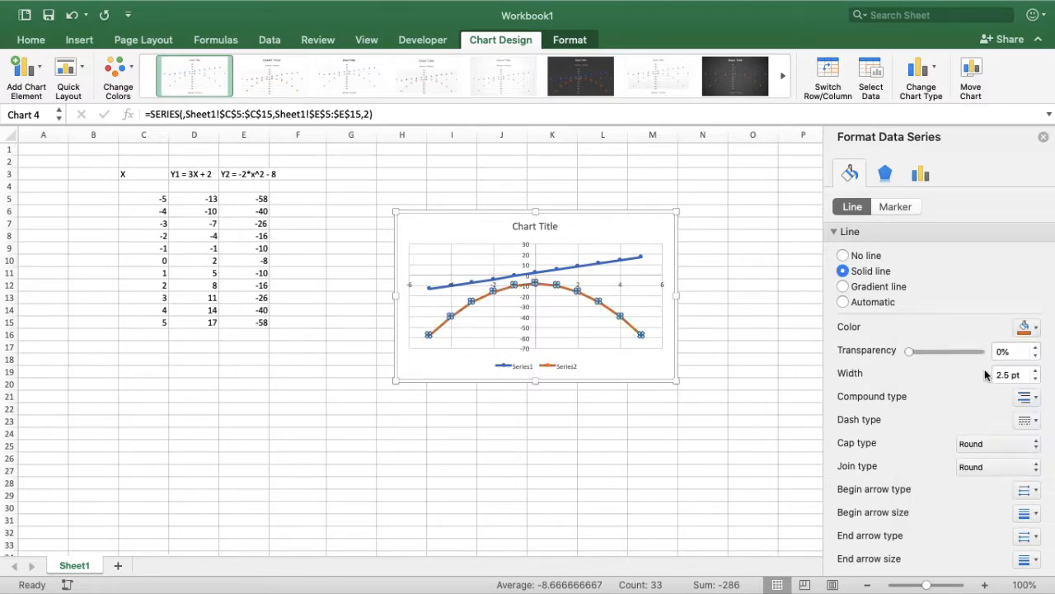
pyautogui.click(733, 384)
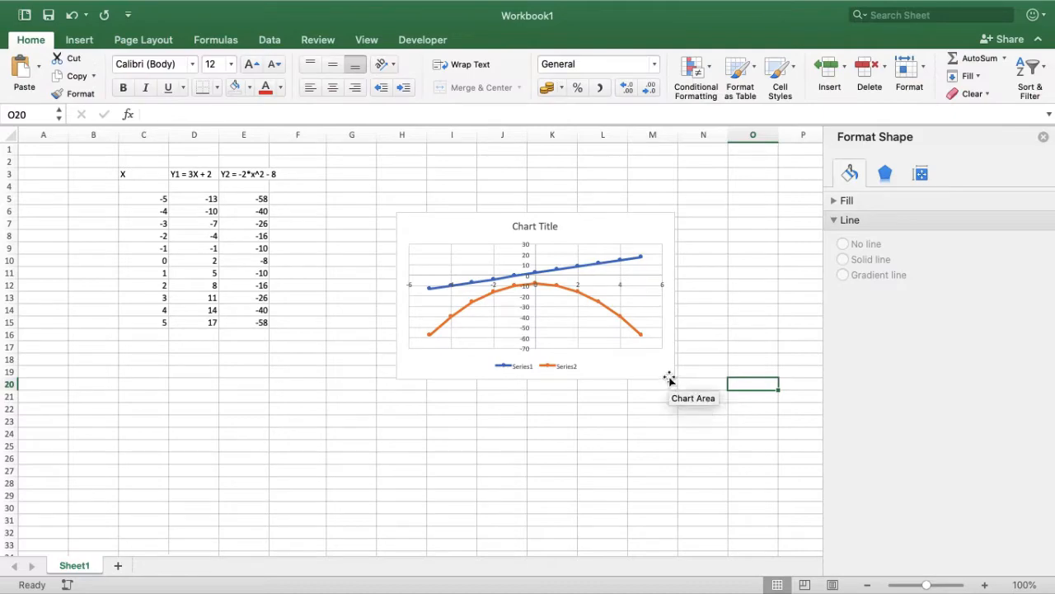
# - Enlarge the chart so it spans roughly columns G to N and rows 6 to 28
pyautogui.click(671, 379)
pyautogui.moveTo(672, 380); pyautogui.dragTo(735, 491)
pyautogui.moveTo(396, 492); pyautogui.dragTo(314, 484)
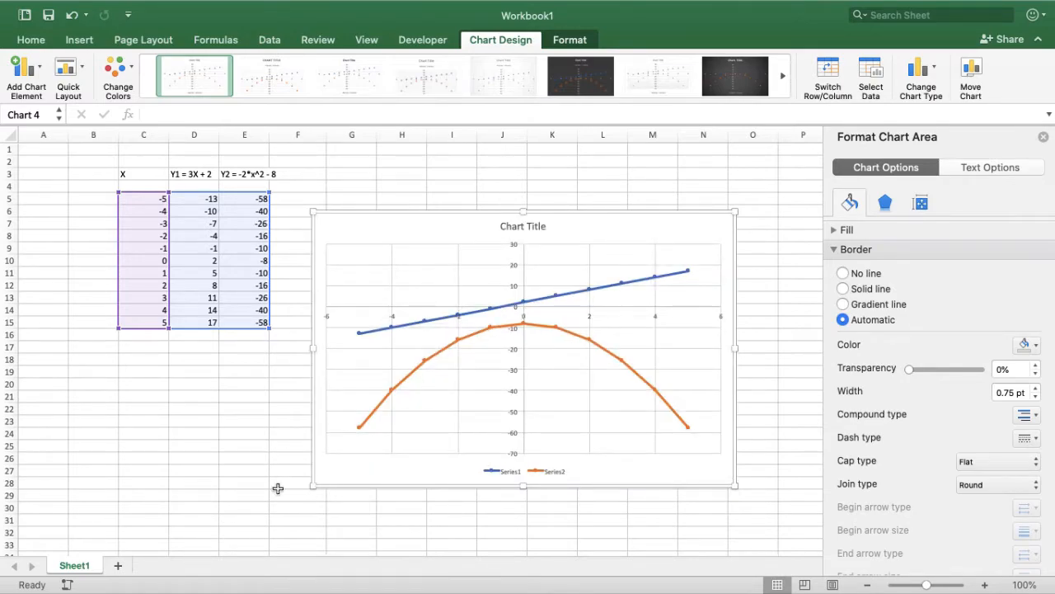
pyautogui.click(247, 471)
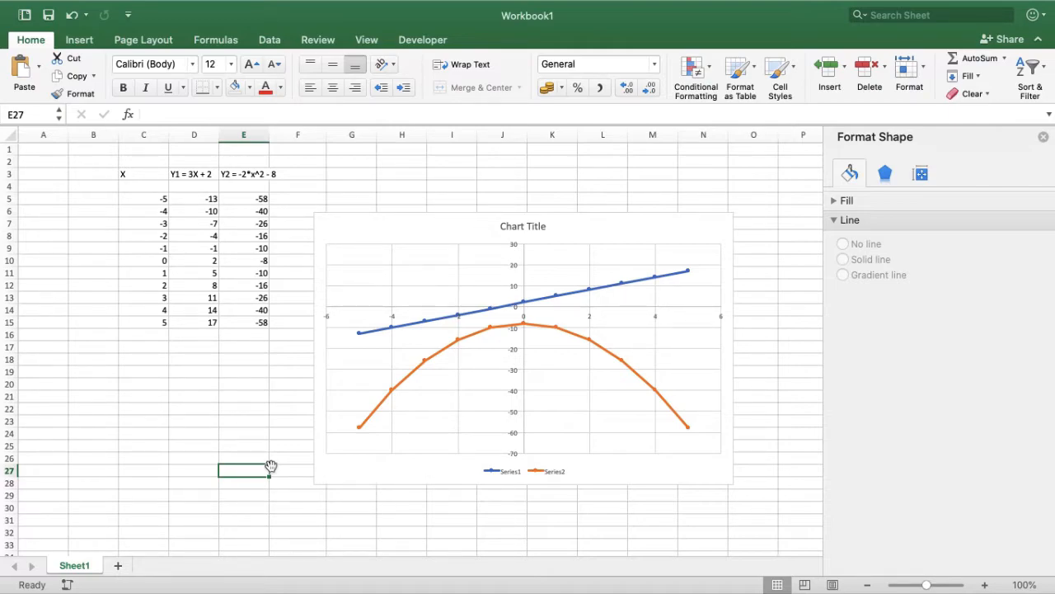
# - Change the heading in cell E3 to Y2 = -2*x^2 + 8
pyautogui.click(238, 173)
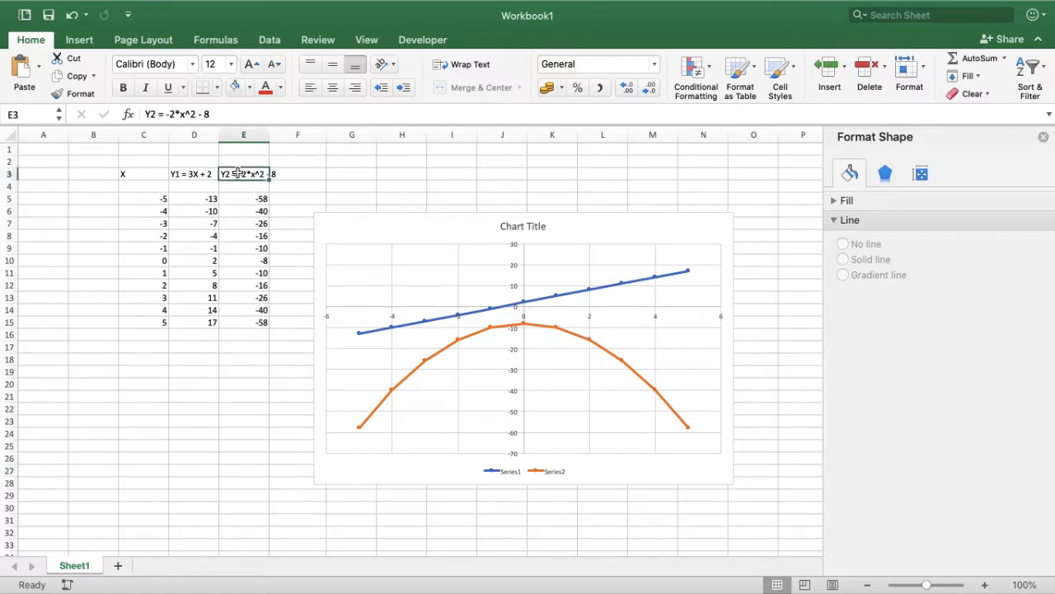
pyautogui.click(203, 114)
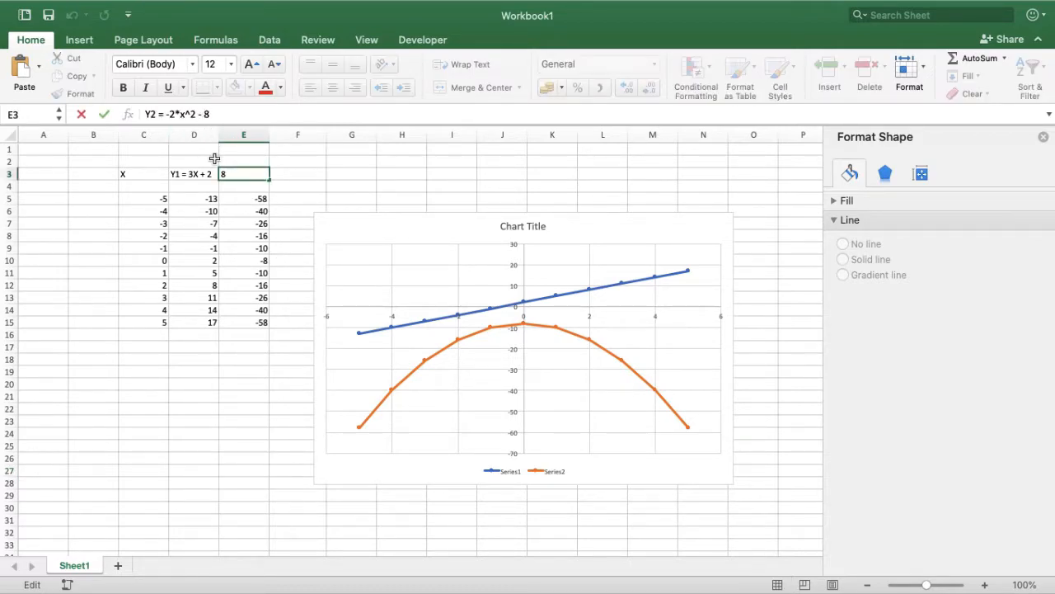
pyautogui.press('BackSpace')
pyautogui.write('+')
pyautogui.press('Return')
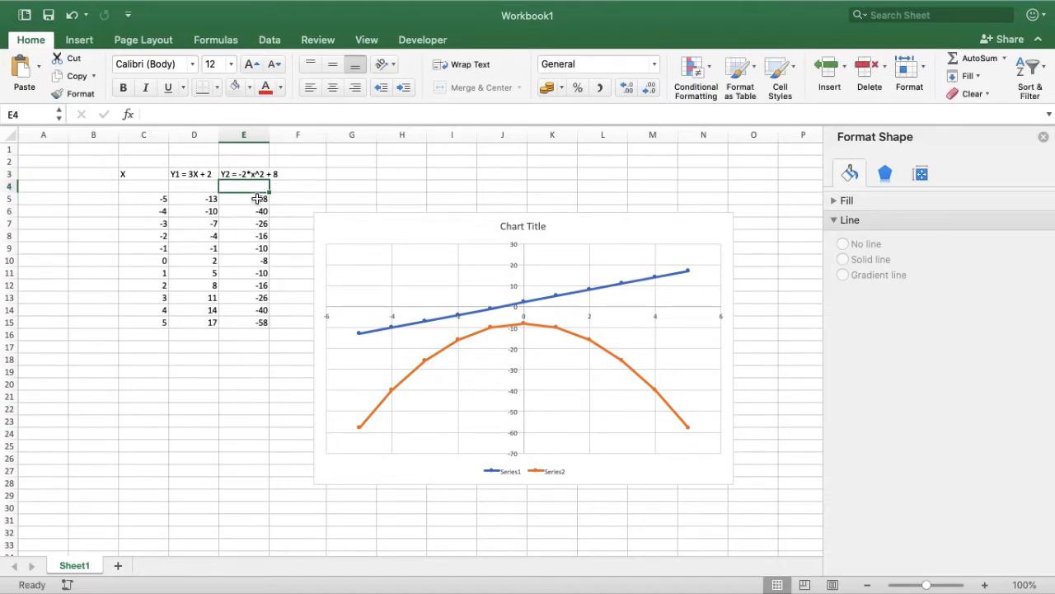
# - Change the formula in cell E5 to =-2*C5^2 + 8 and fill it down to E15
pyautogui.click(258, 199)
pyautogui.click(194, 115)
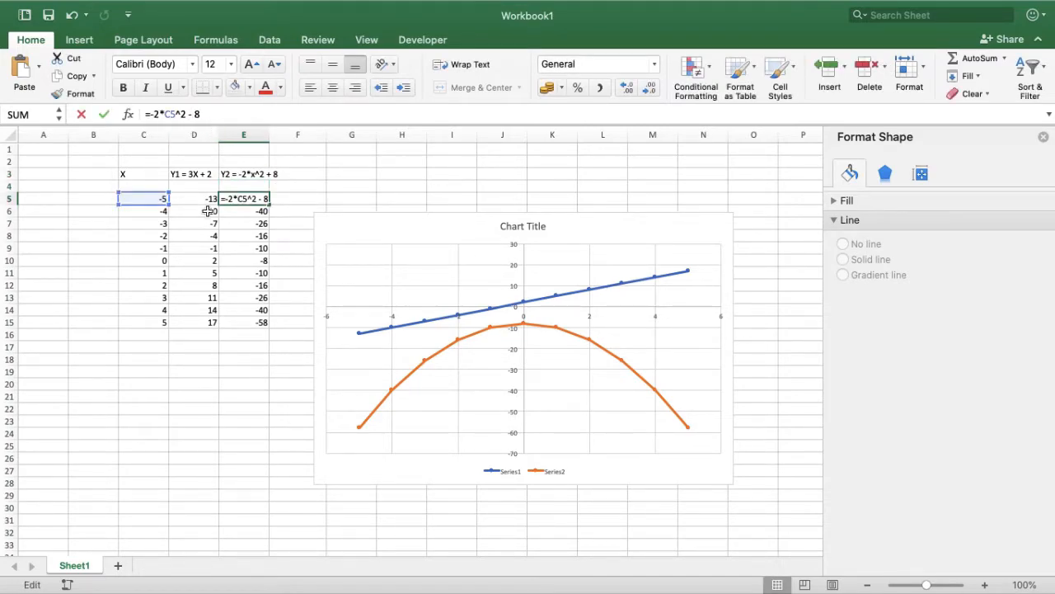
pyautogui.press('BackSpace')
pyautogui.write('+')
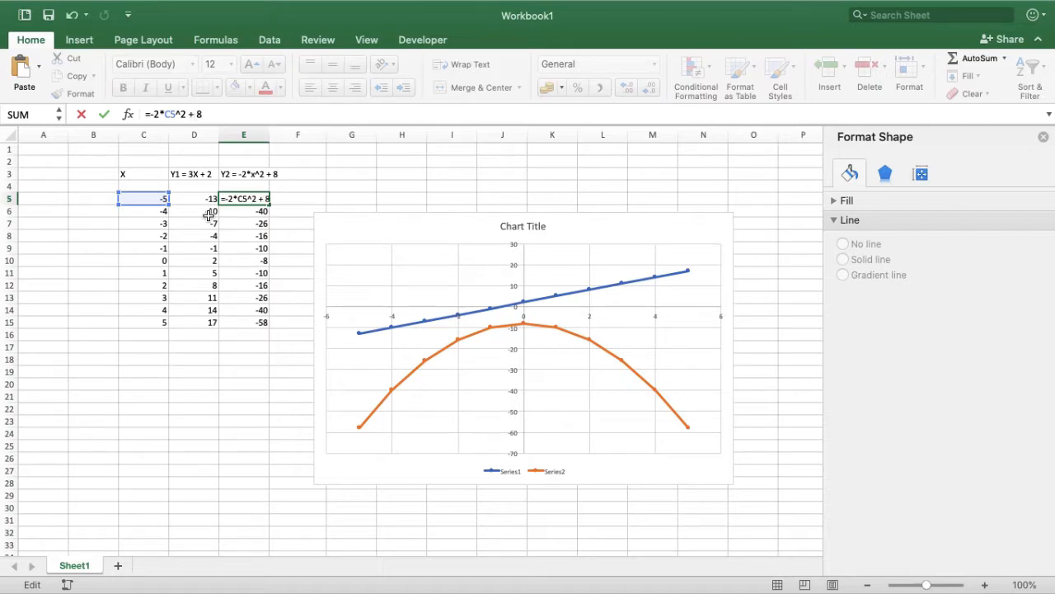
pyautogui.press('Return')
pyautogui.click(258, 200)
pyautogui.moveTo(268, 204); pyautogui.dragTo(265, 324)
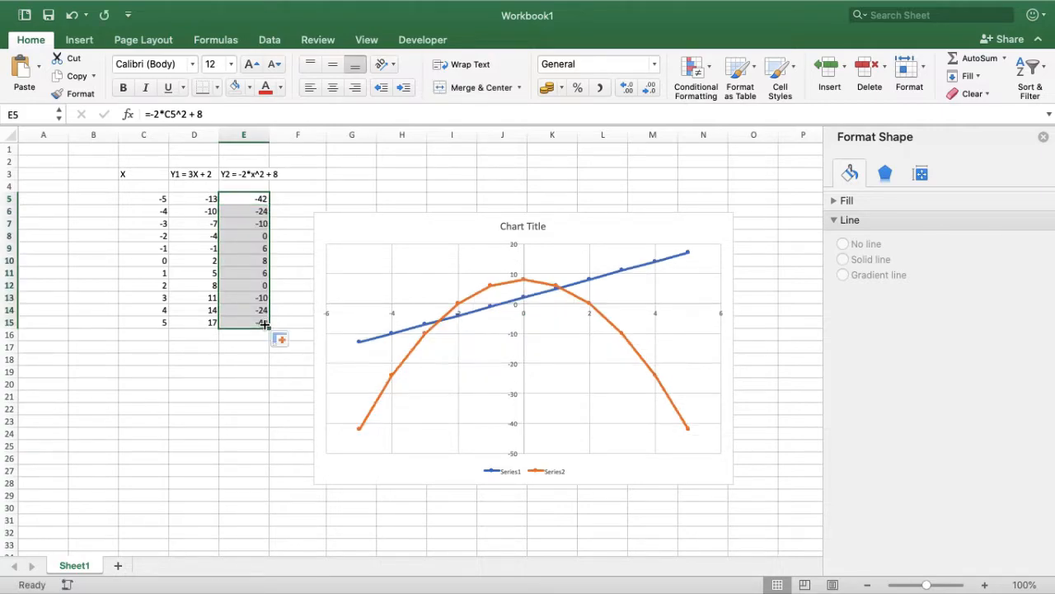
pyautogui.click(263, 453)
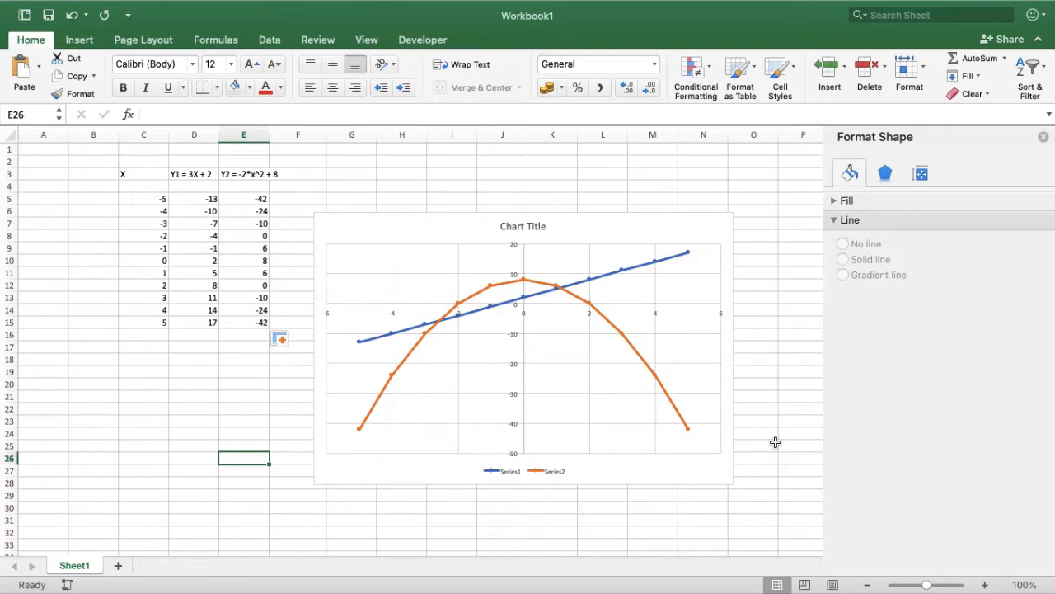
# - Move the chart down to start around row 10 and move the data block C5:E15 to C16:E26
pyautogui.moveTo(671, 478); pyautogui.dragTo(698, 525)
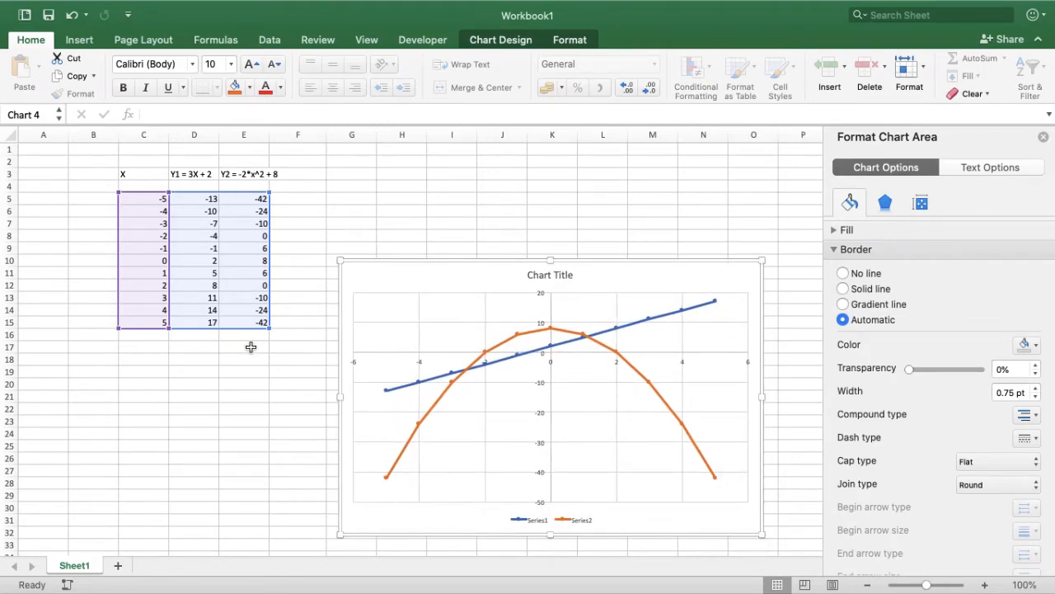
pyautogui.moveTo(144, 199); pyautogui.dragTo(247, 460)
pyautogui.click(289, 419)
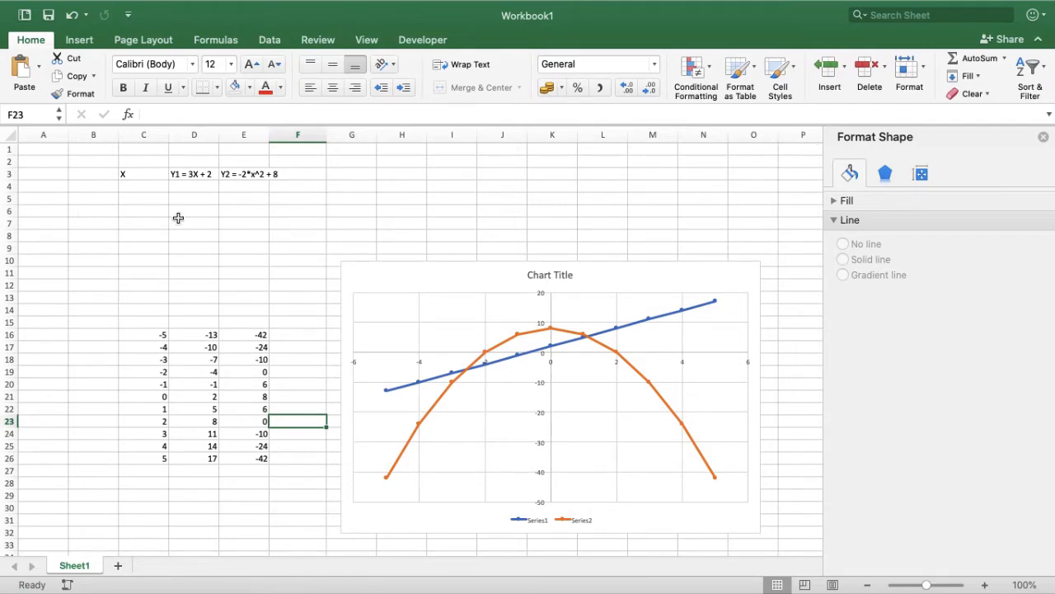
# - Widen column E to fit its heading and enter the heading Y1 - Y2 = 0 in cell F3
pyautogui.moveTo(269, 134); pyautogui.dragTo(292, 136)
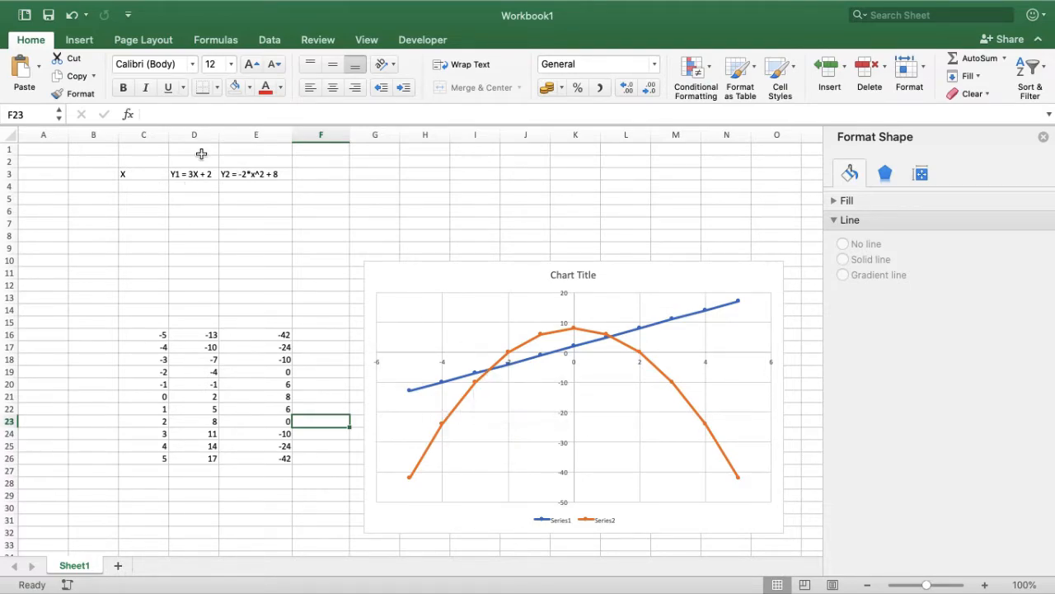
pyautogui.click(308, 174)
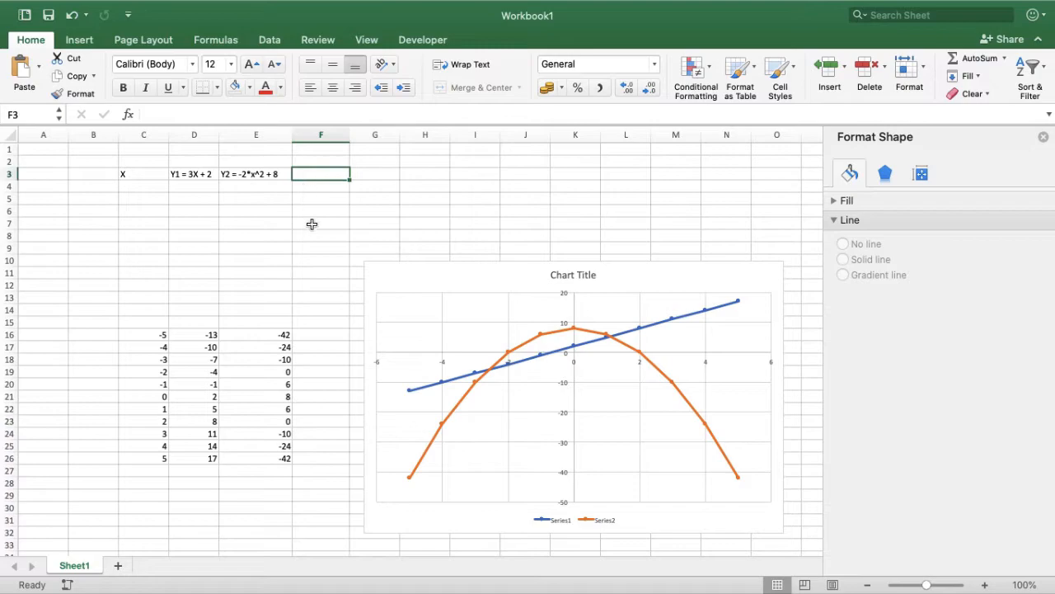
pyautogui.write('Y1')
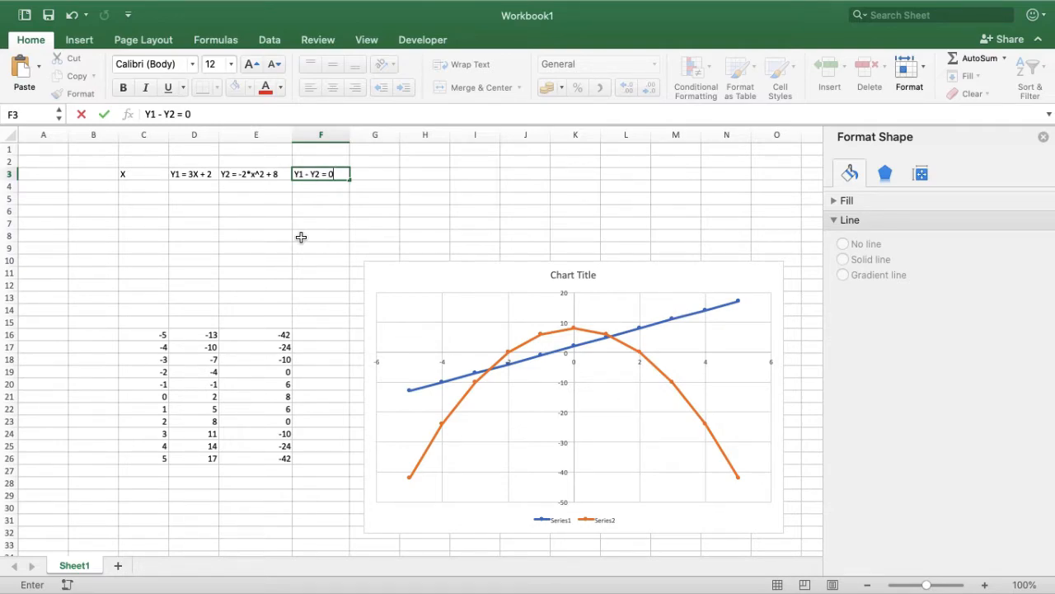
pyautogui.write('- Y2 = 0')
pyautogui.press('Return')
pyautogui.press('Return')
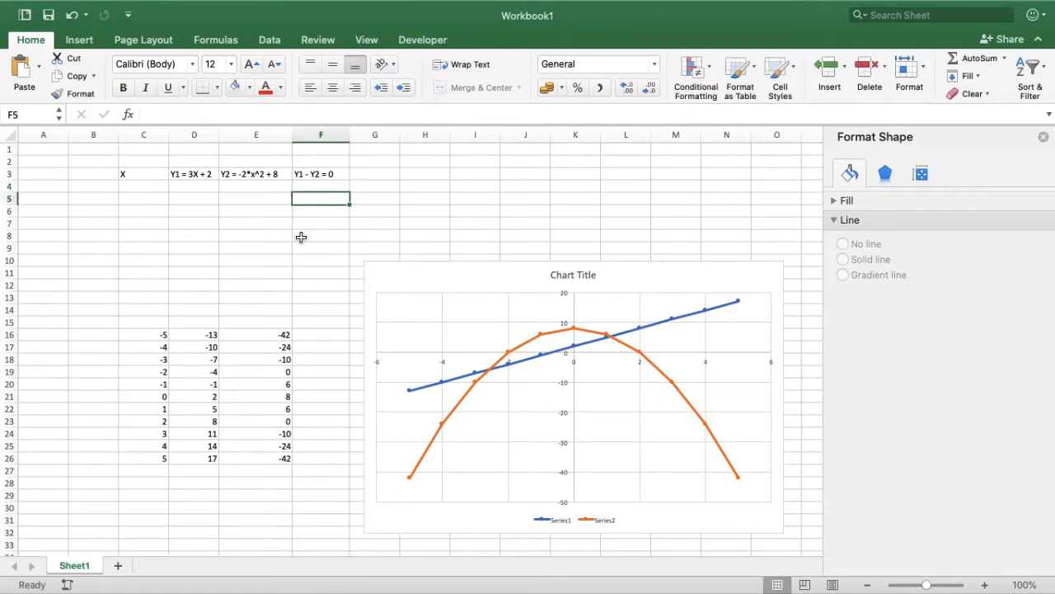
# - Enter 1 as the starting X value in cell C5
pyautogui.press('Left')
pyautogui.press('Left')
pyautogui.press('Left')
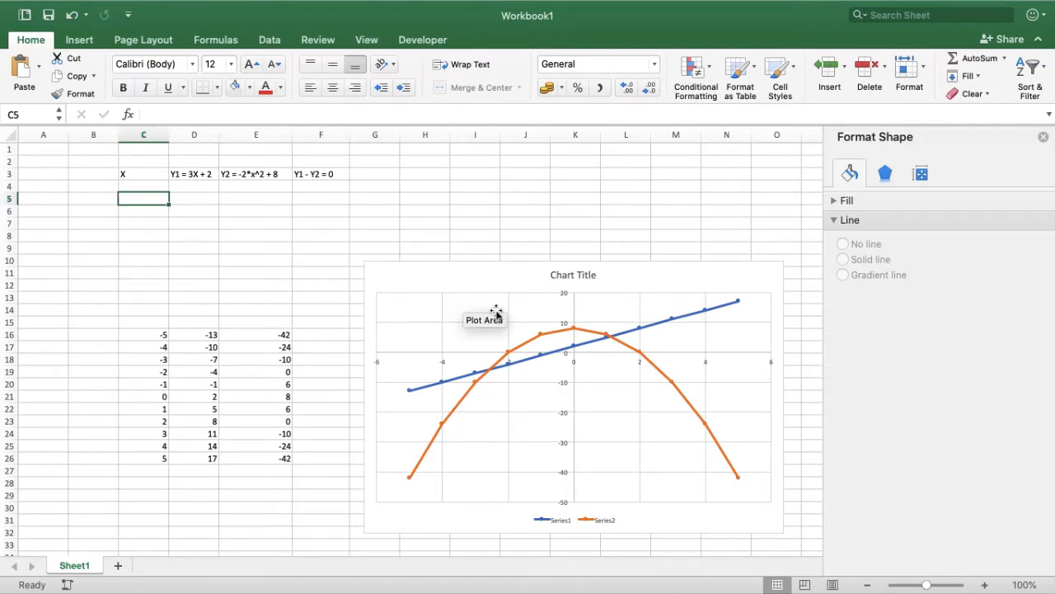
pyautogui.moveTo(608, 341)
pyautogui.write('1')
pyautogui.press('Tab')
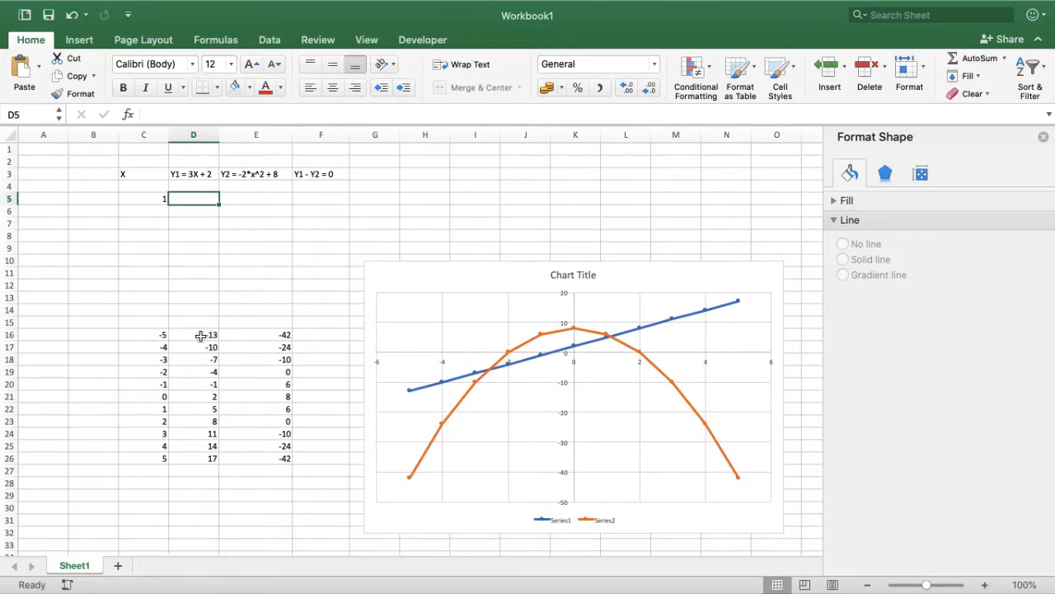
# - Copy the Y1 and Y2 formulas from D16:E16 into D5:E5
pyautogui.moveTo(200, 335); pyautogui.dragTo(268, 337)
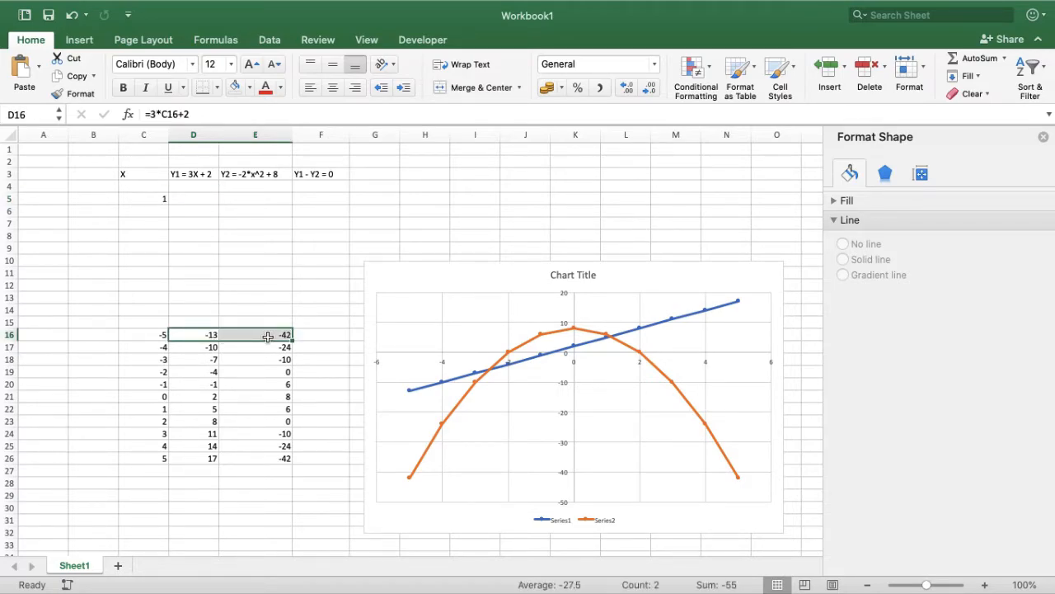
pyautogui.press('super+c')
pyautogui.click(193, 198)
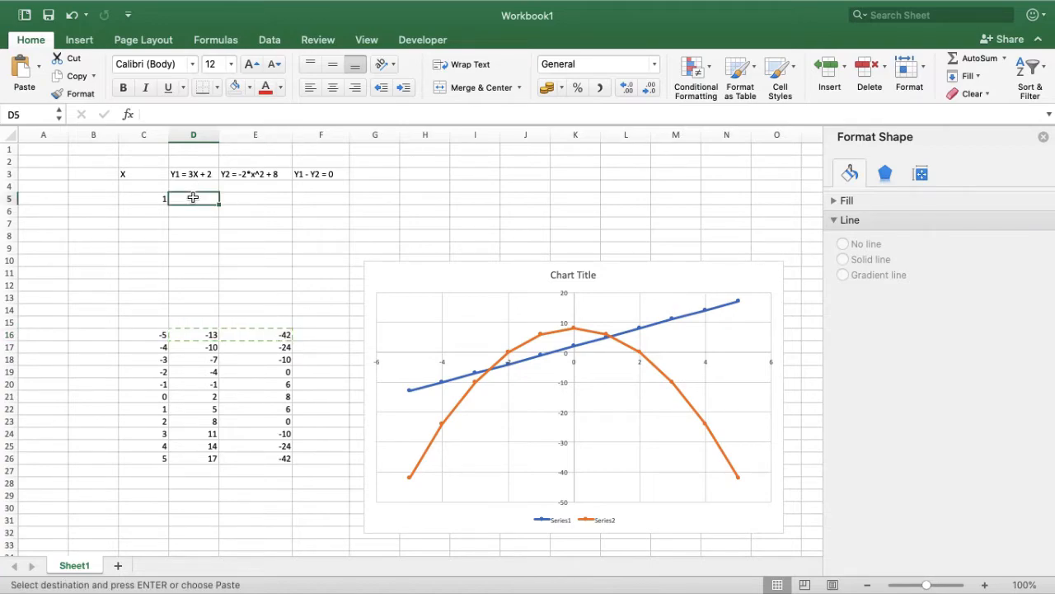
pyautogui.press('super+v')
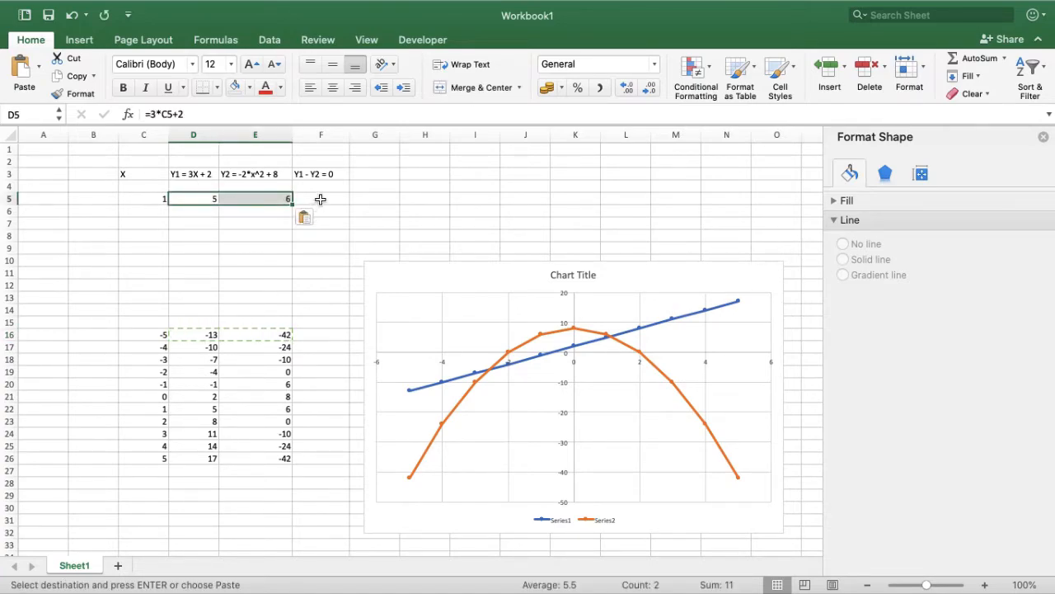
# - Enter the formula =D5-E5 in cell F5 to calculate the difference between Y1 and Y2
pyautogui.click(320, 199)
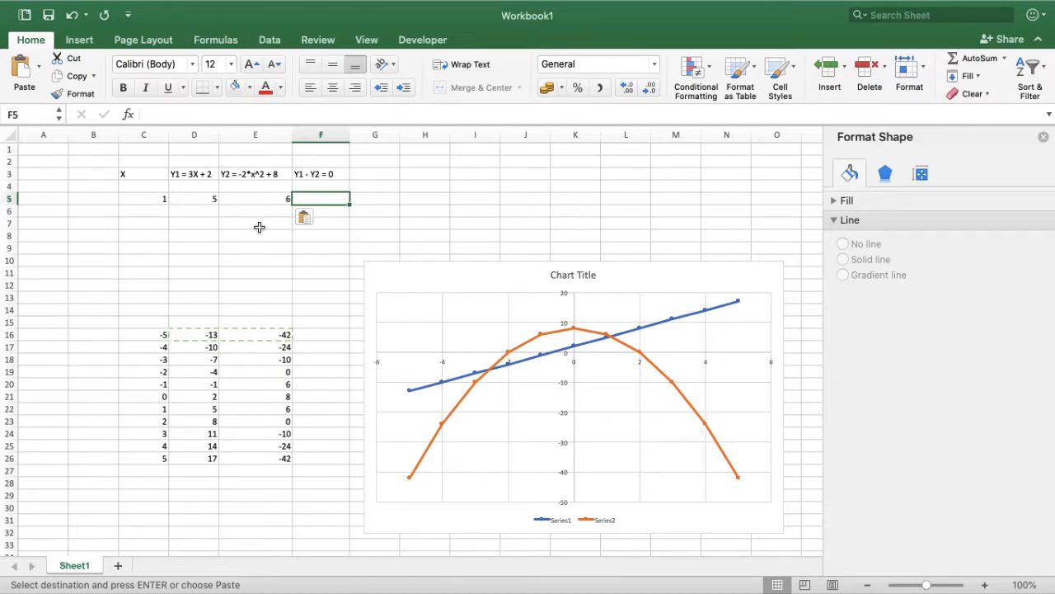
pyautogui.write('=')
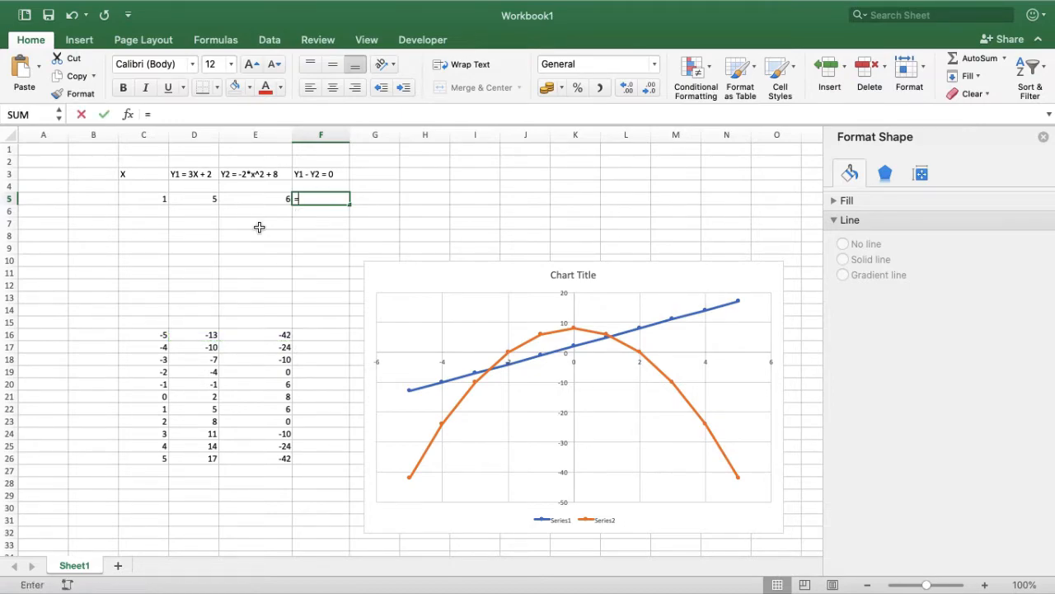
pyautogui.click(208, 196)
pyautogui.write('-')
pyautogui.click(248, 198)
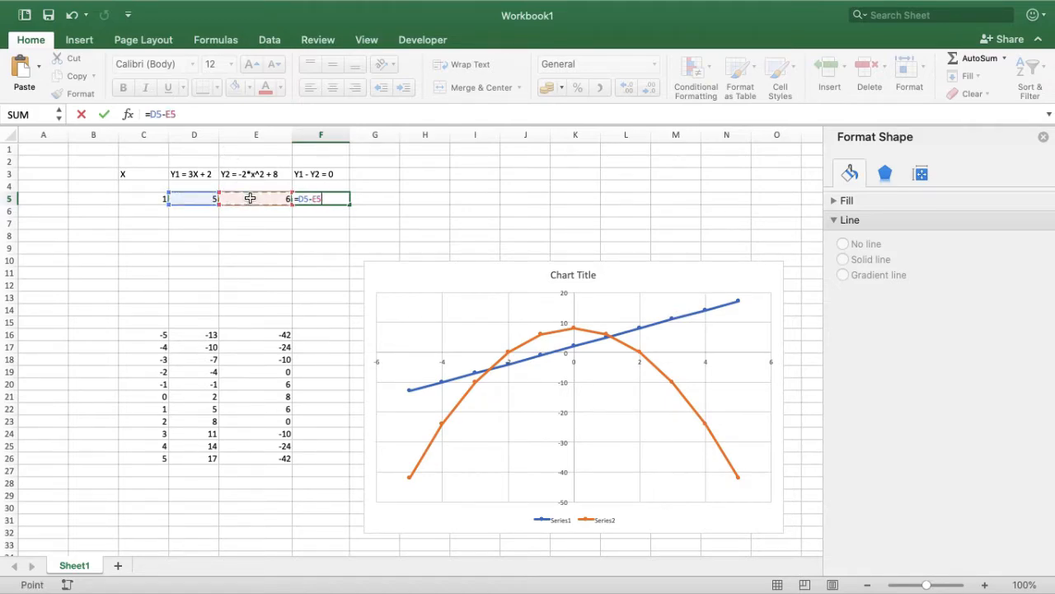
pyautogui.press('Return')
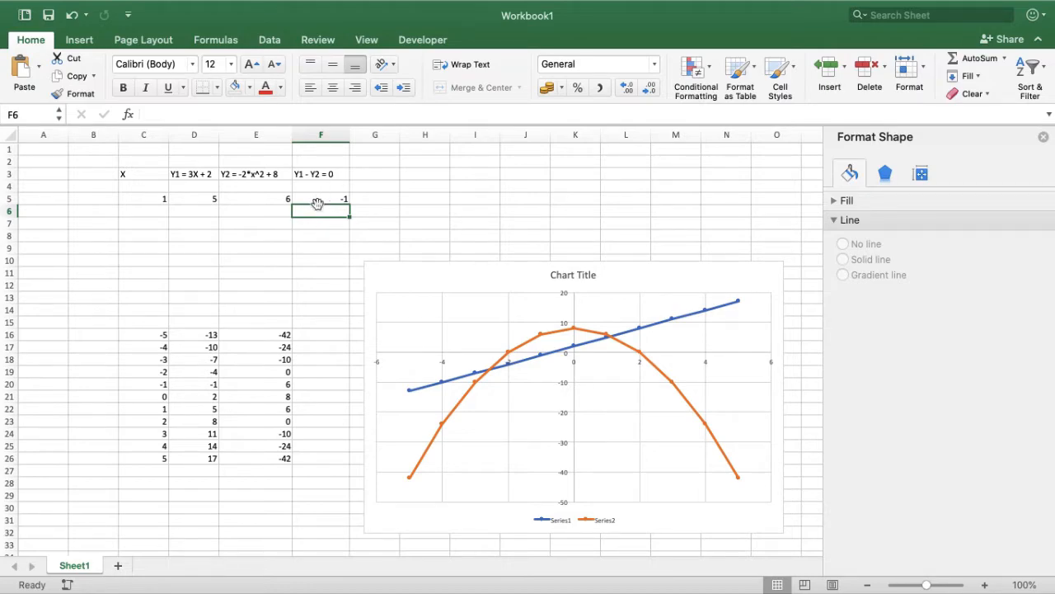
pyautogui.click(317, 198)
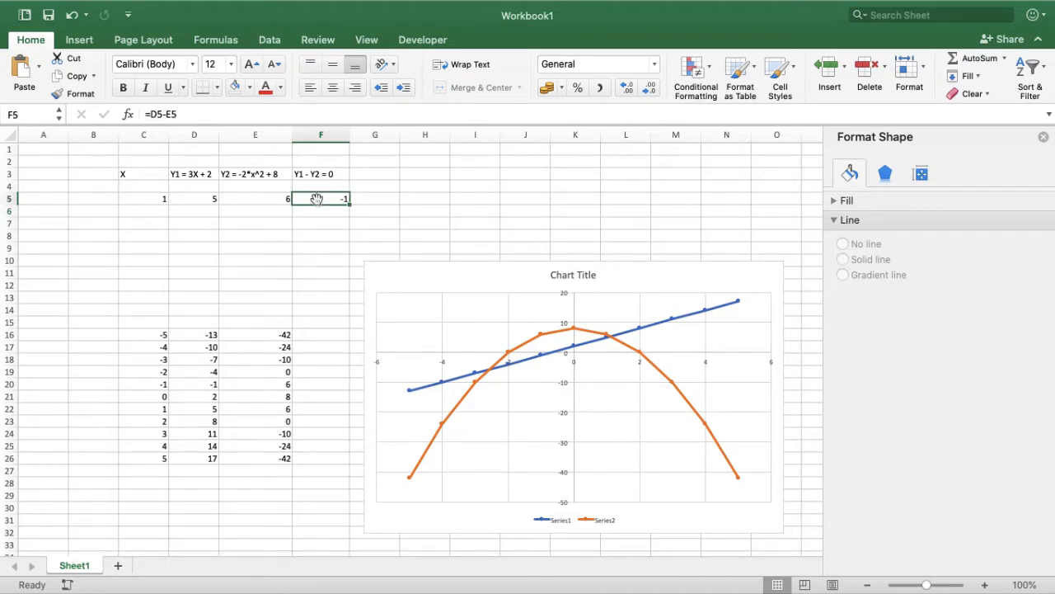
pyautogui.click(323, 282)
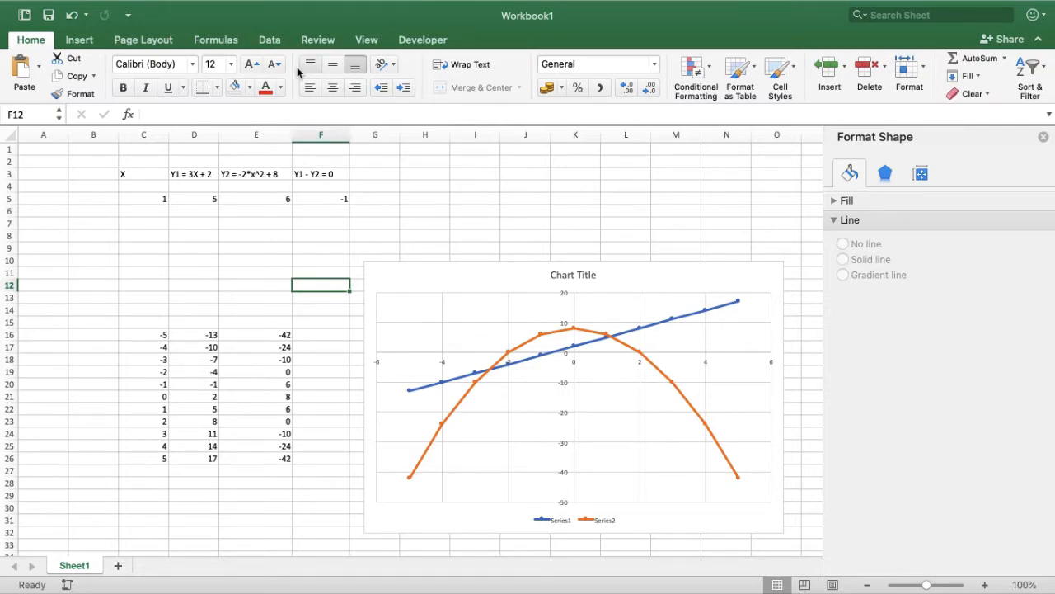
# - Run Goal Seek to bring the Y1 - Y2 difference in F5 to 0 by changing the X value in C5
pyautogui.click(270, 39)
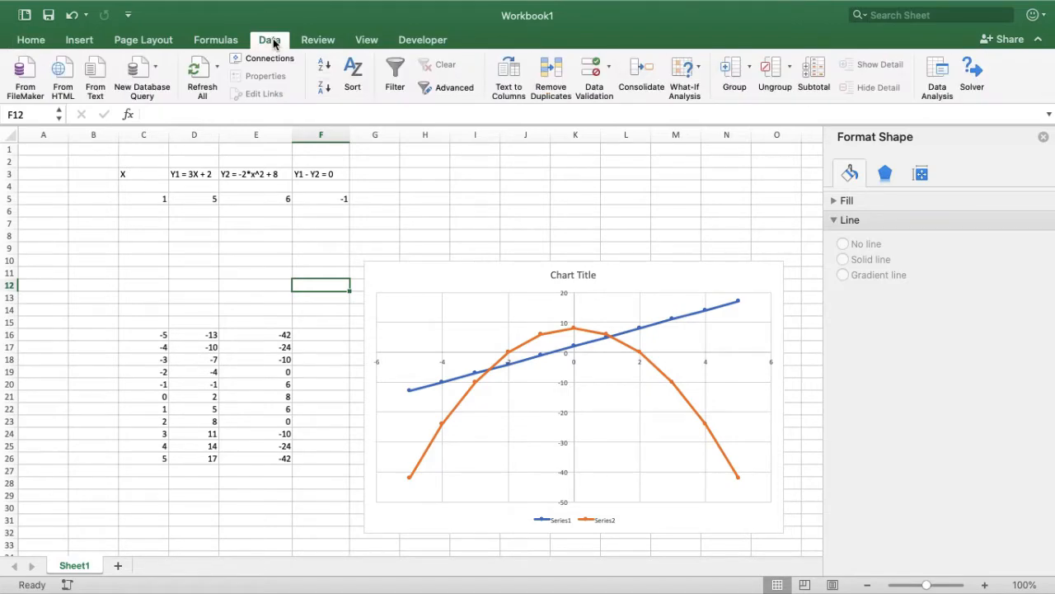
pyautogui.click(676, 67)
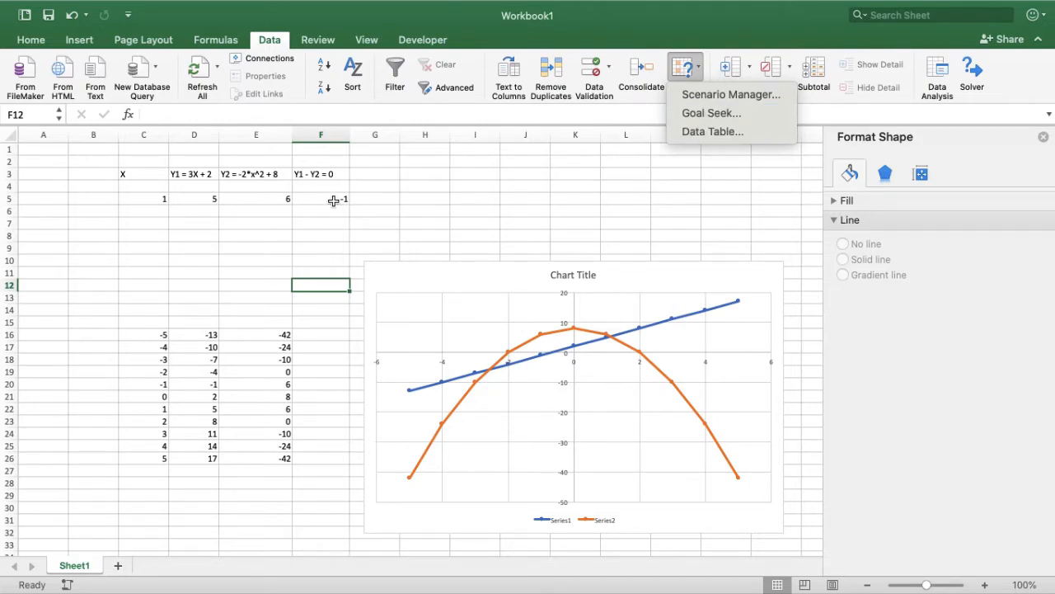
pyautogui.click(694, 113)
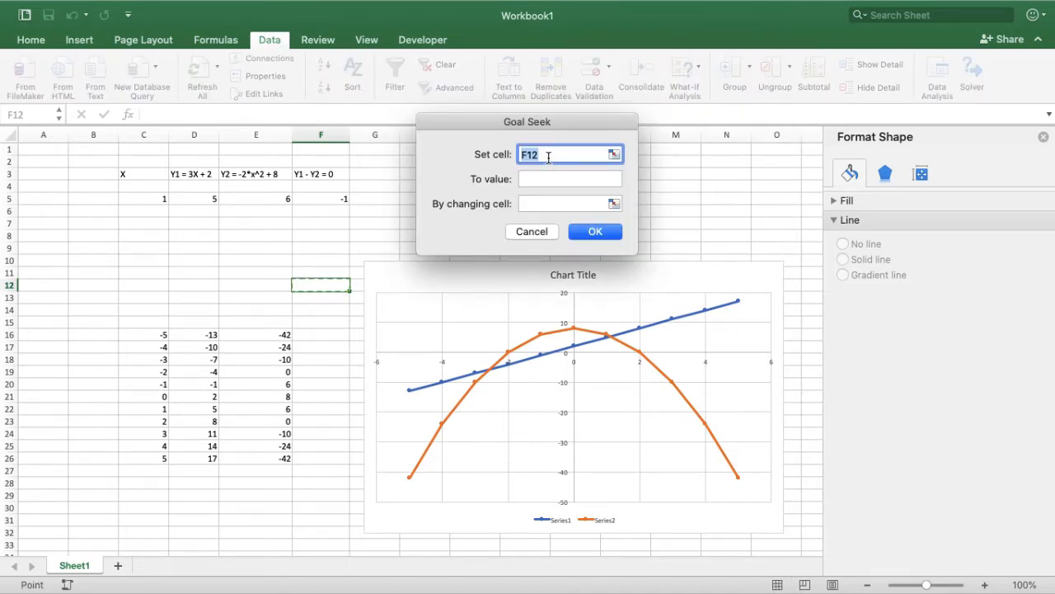
pyautogui.click(319, 202)
pyautogui.click(536, 179)
pyautogui.write('0')
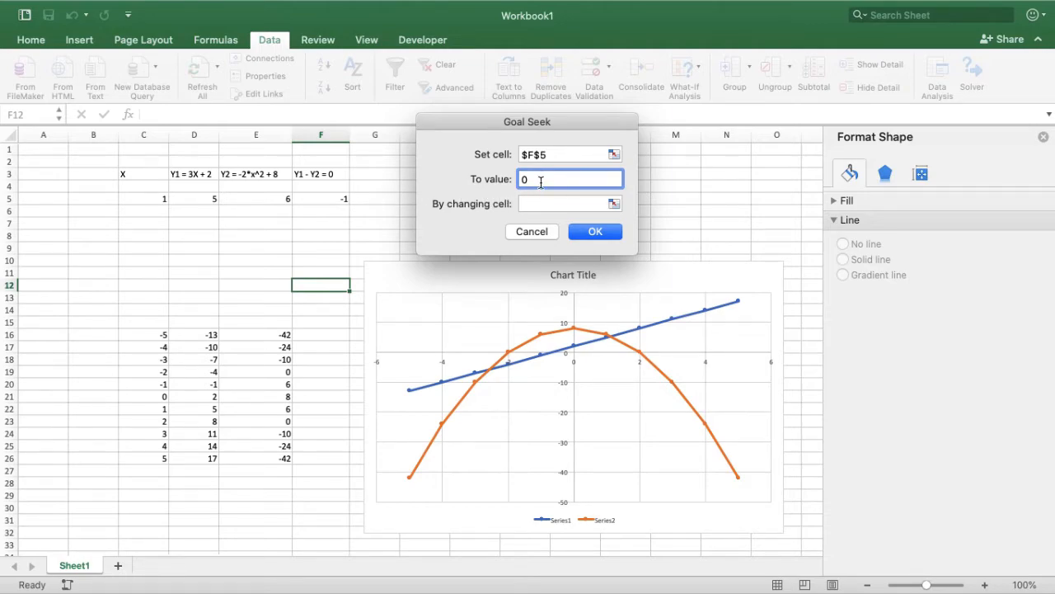
pyautogui.click(531, 205)
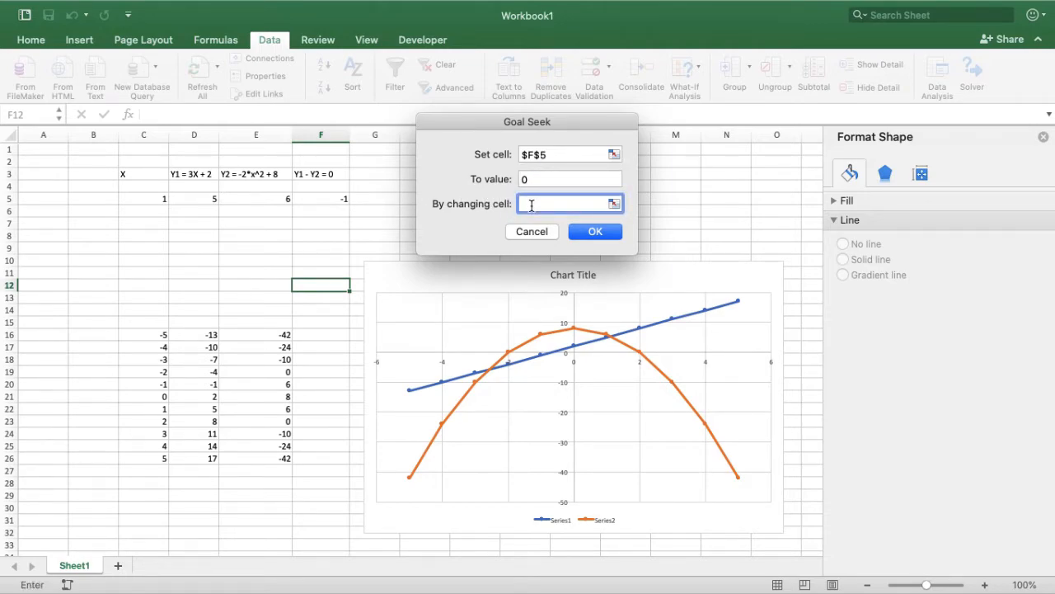
pyautogui.click(158, 200)
pyautogui.click(588, 234)
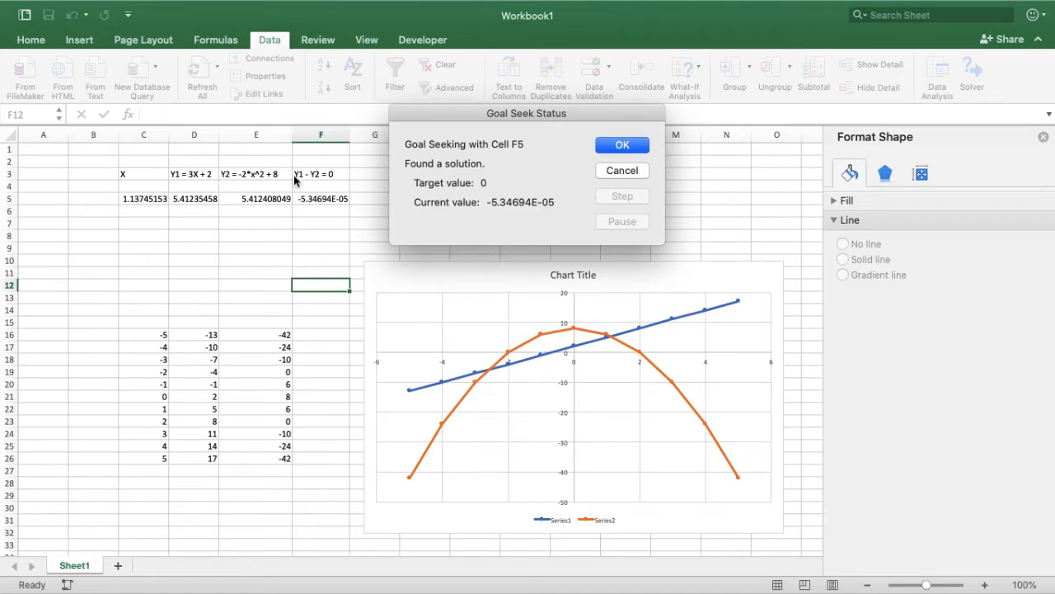
pyautogui.click(621, 150)
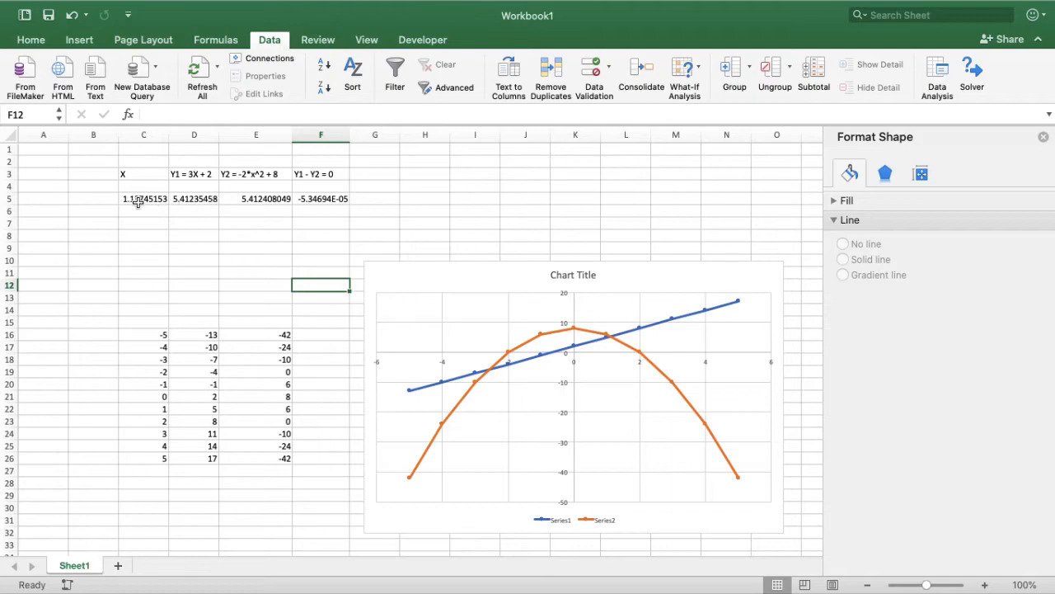
# - Round the X value in cell C5 to 1.14
pyautogui.click(137, 200)
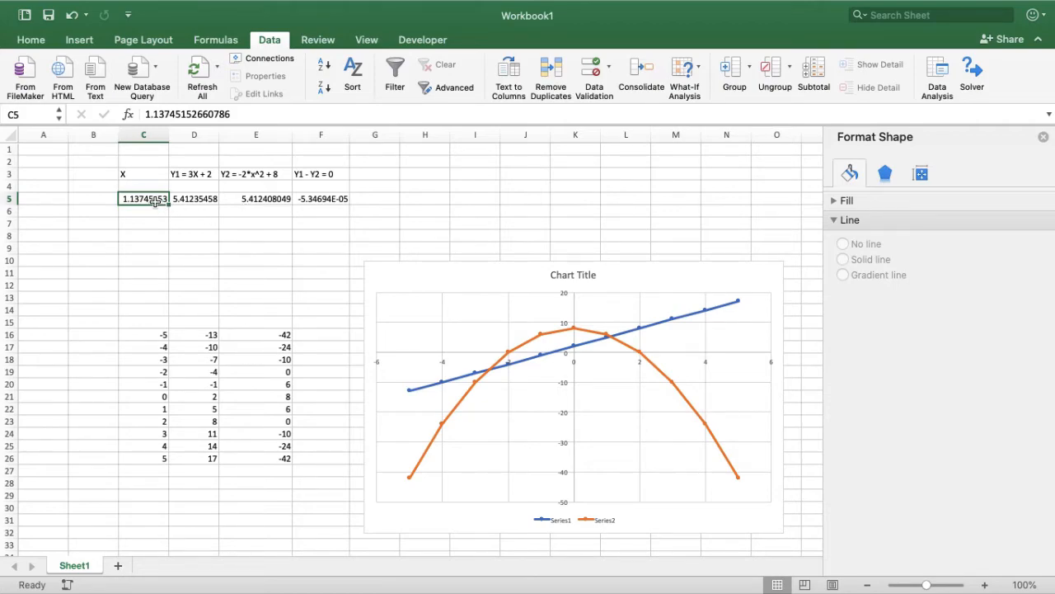
pyautogui.click(164, 114)
pyautogui.moveTo(230, 114); pyautogui.dragTo(162, 114)
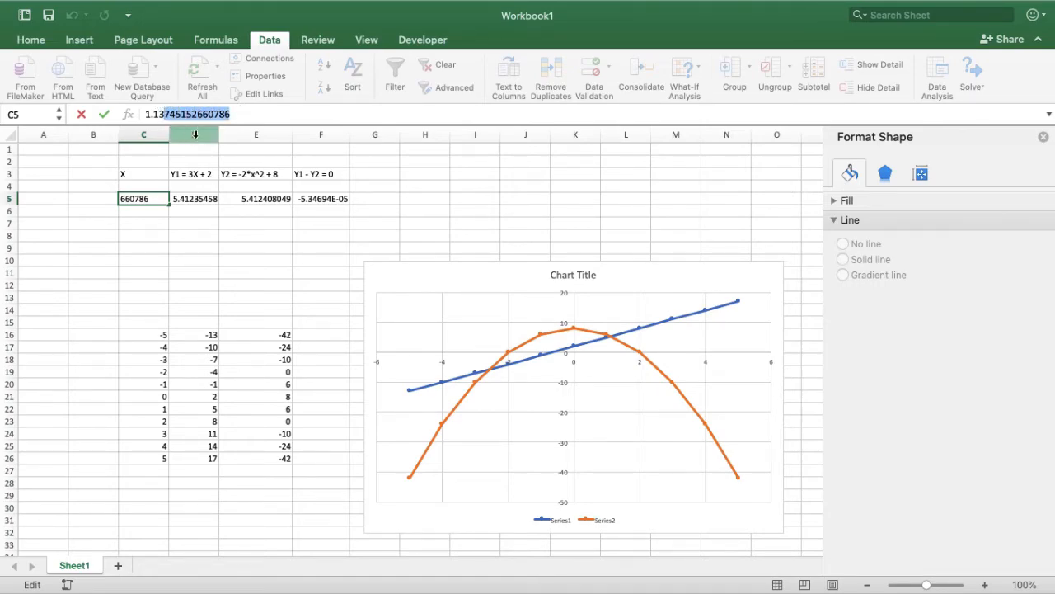
pyautogui.press('BackSpace')
pyautogui.press('BackSpace')
pyautogui.write('4')
pyautogui.press('Return')
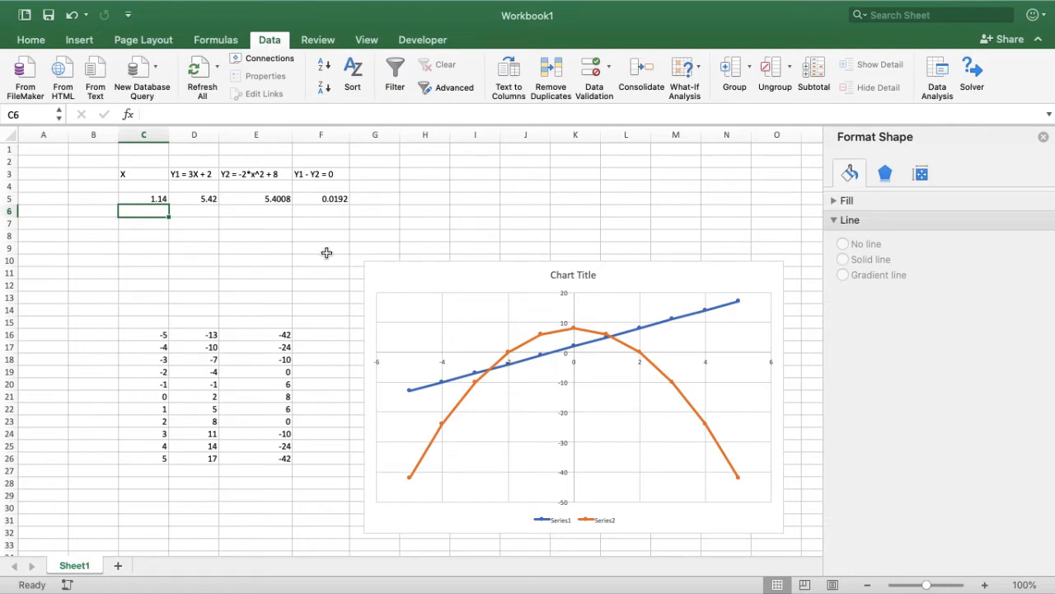
# - Enter -2.5 in cell C5 as the starting X value for the second intersection
pyautogui.moveTo(491, 378)
pyautogui.click(140, 199)
pyautogui.write('-2.5')
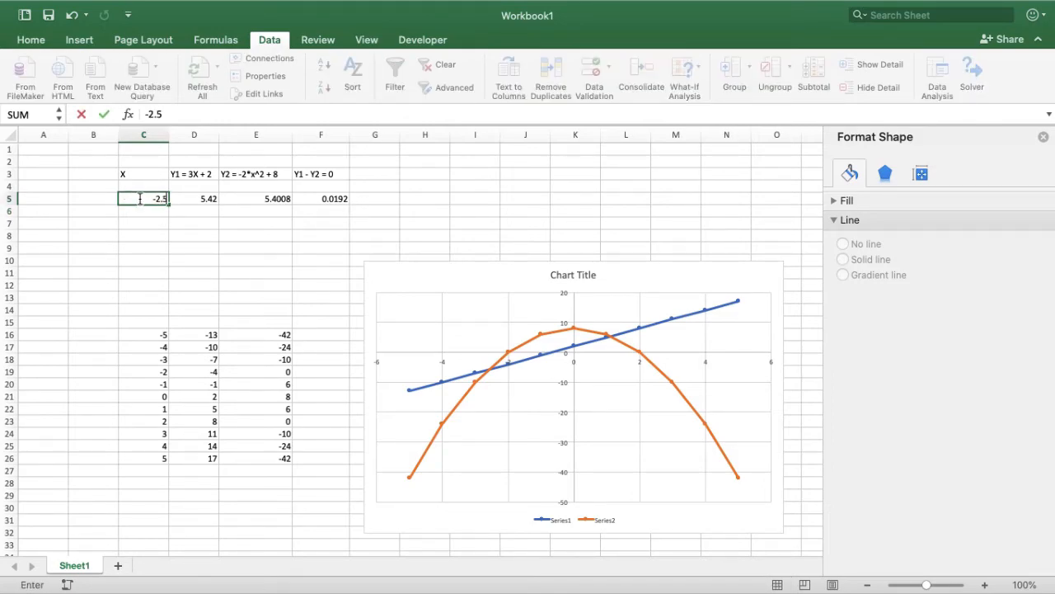
pyautogui.press('Return')
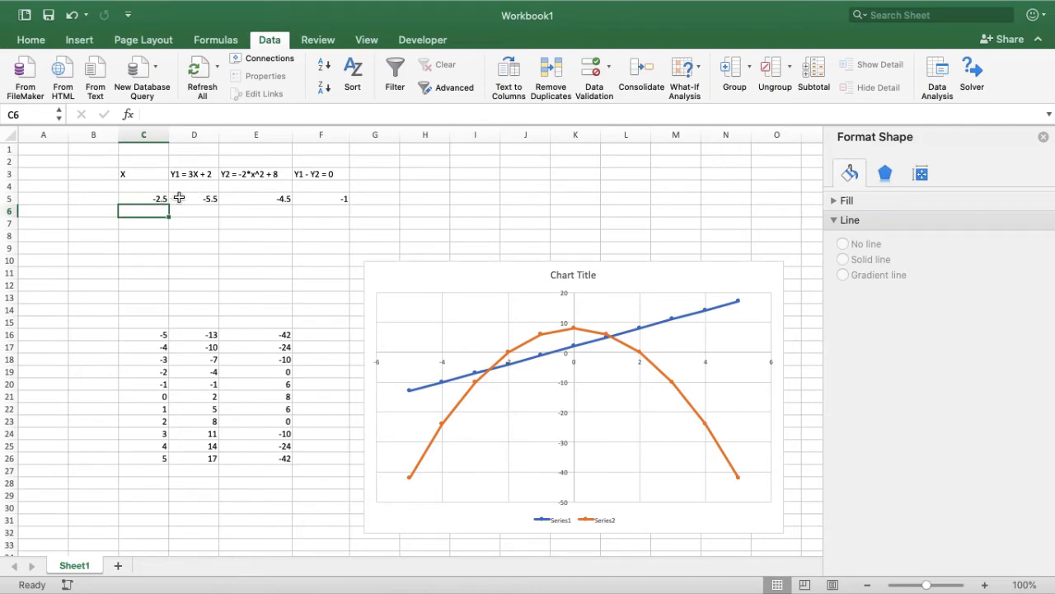
# - Run Goal Seek again from the new starting X, setting F5 to 0 by changing C5, and keep the solution
pyautogui.click(318, 200)
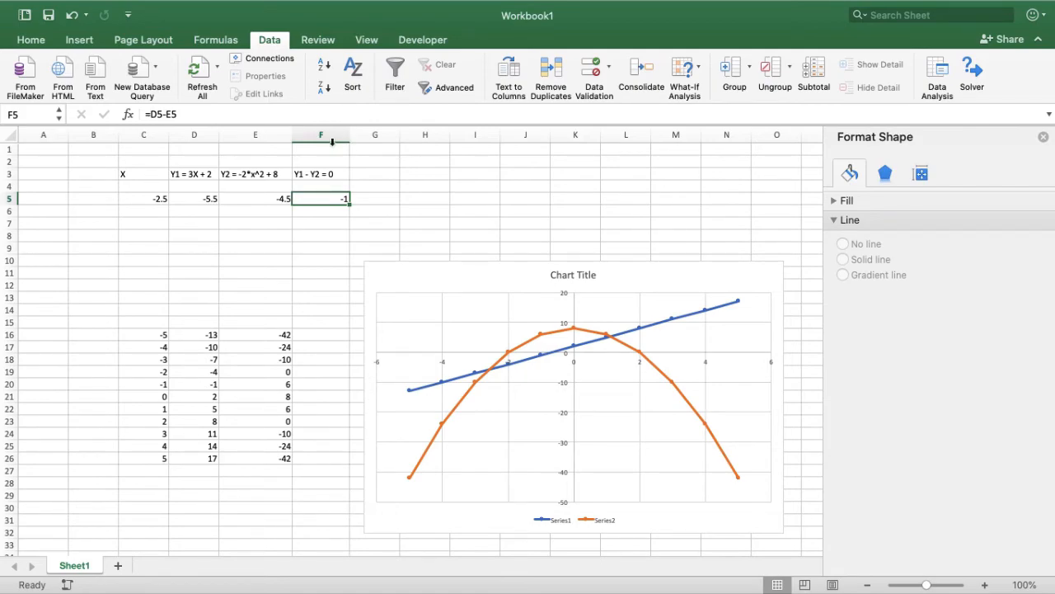
pyautogui.click(681, 71)
pyautogui.click(711, 114)
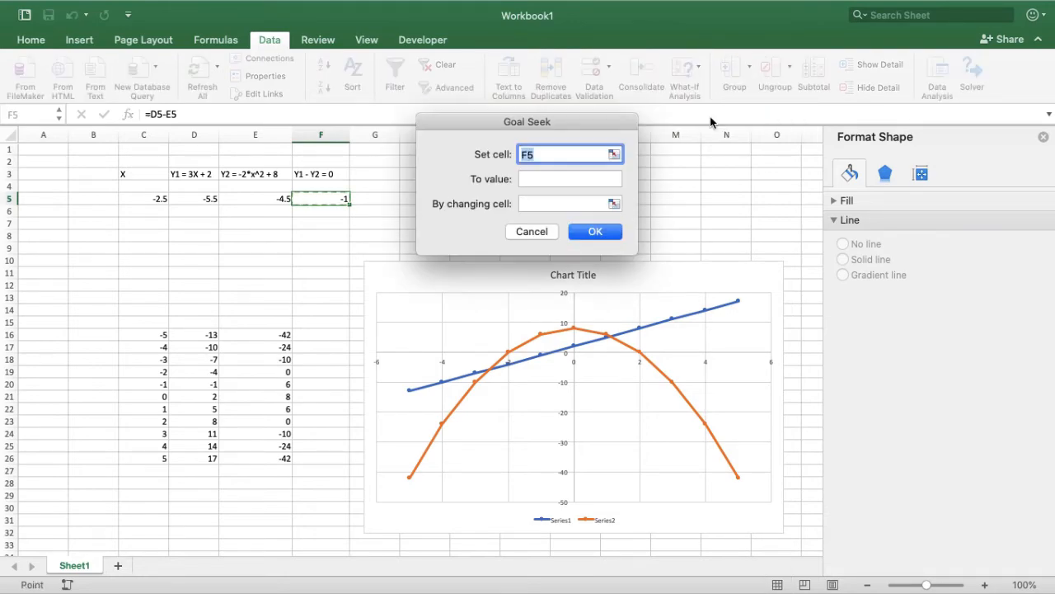
pyautogui.click(557, 179)
pyautogui.write('0')
pyautogui.click(533, 198)
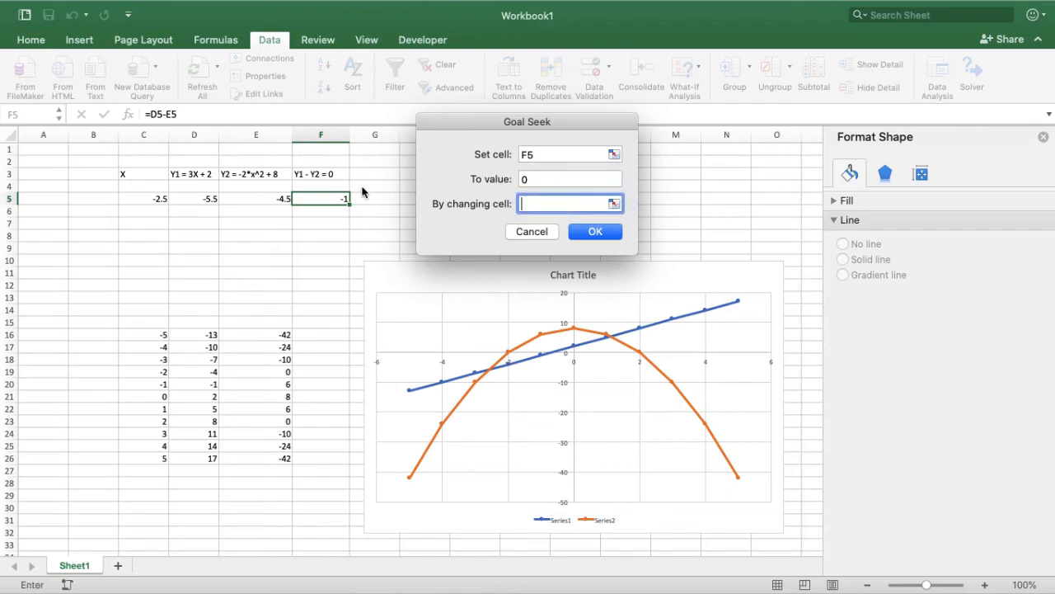
pyautogui.click(147, 200)
pyautogui.click(602, 232)
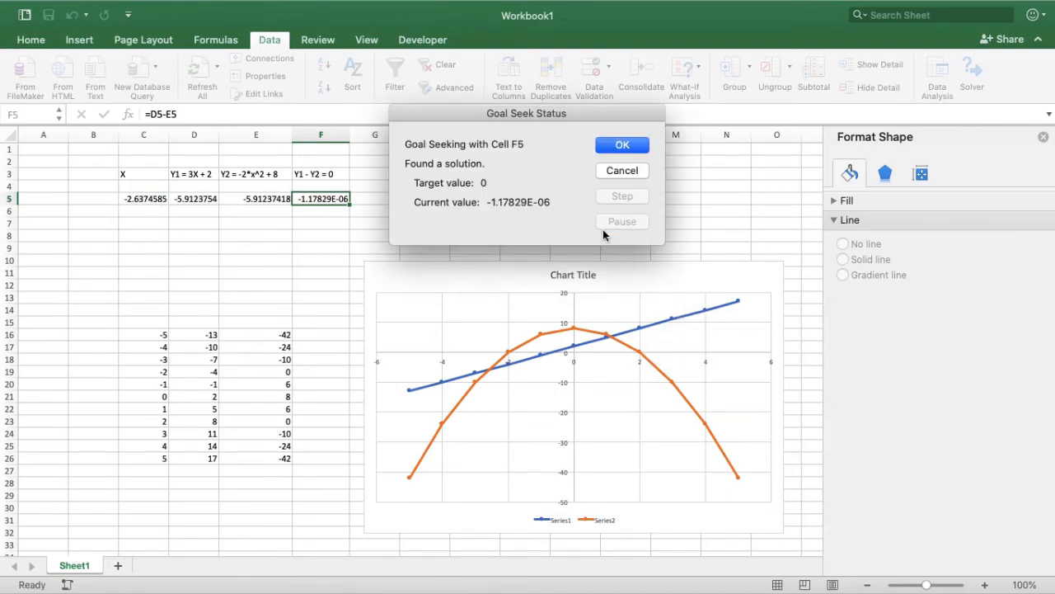
pyautogui.click(623, 144)
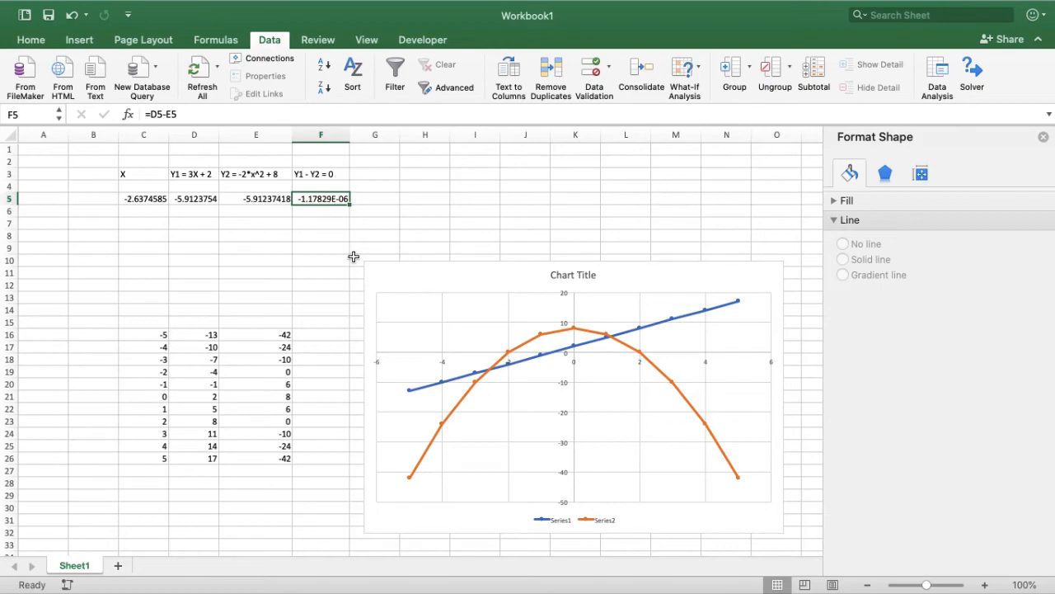
pyautogui.click(474, 216)
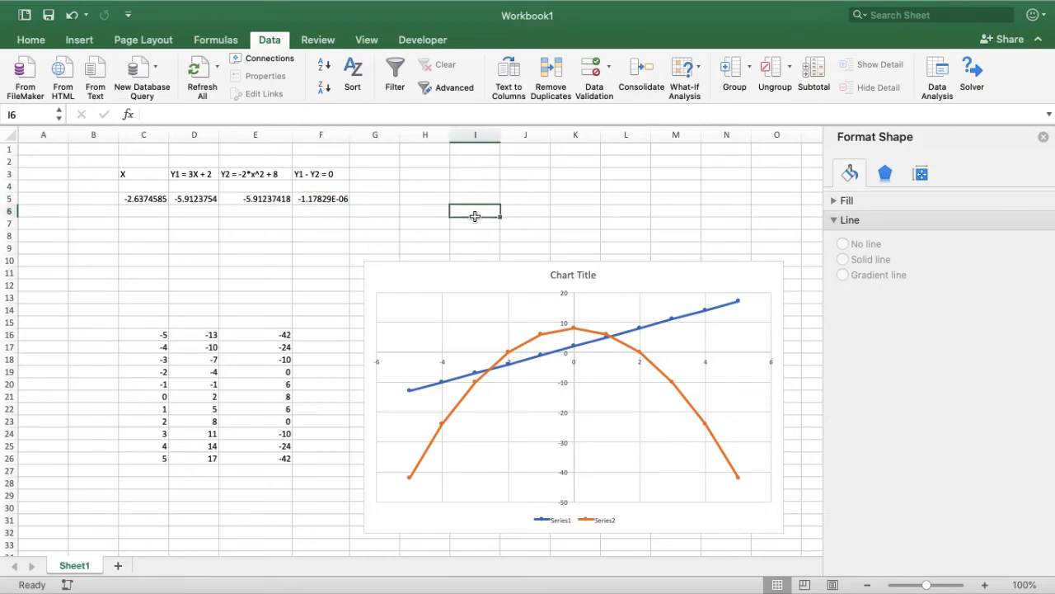